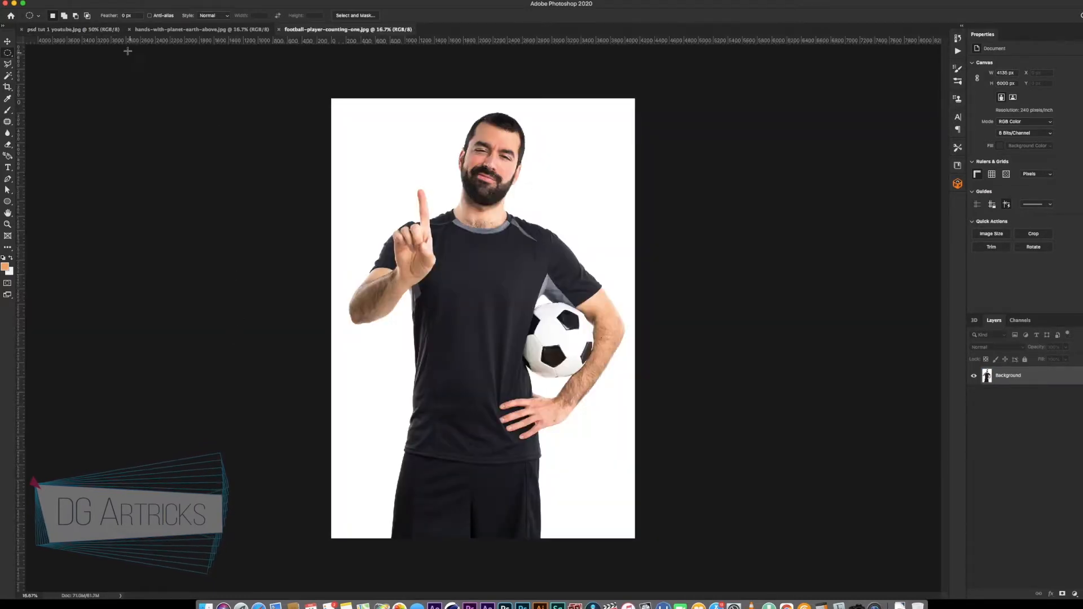
Step: Create a new 2000 × 1500 px RGB document at 120 pixels/inch with a white background
click(108, 32)
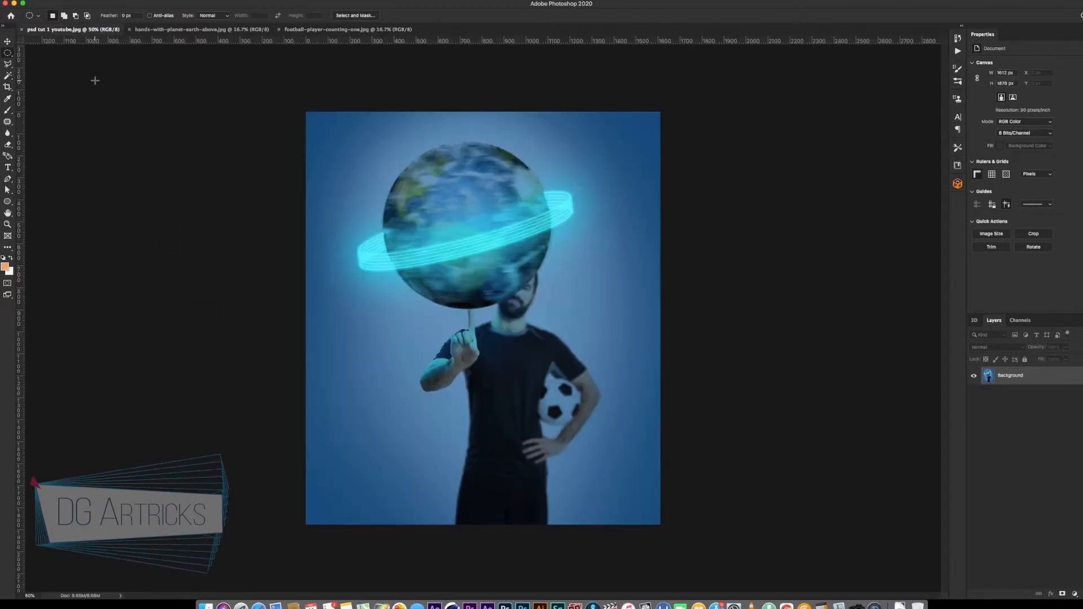
key(super+n)
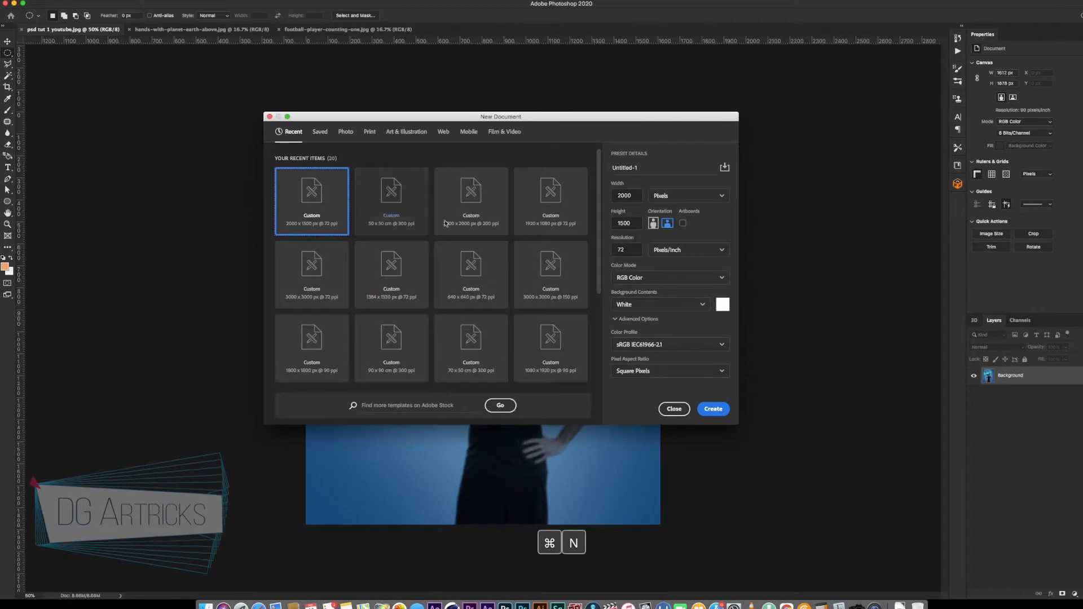
double_click(623, 250)
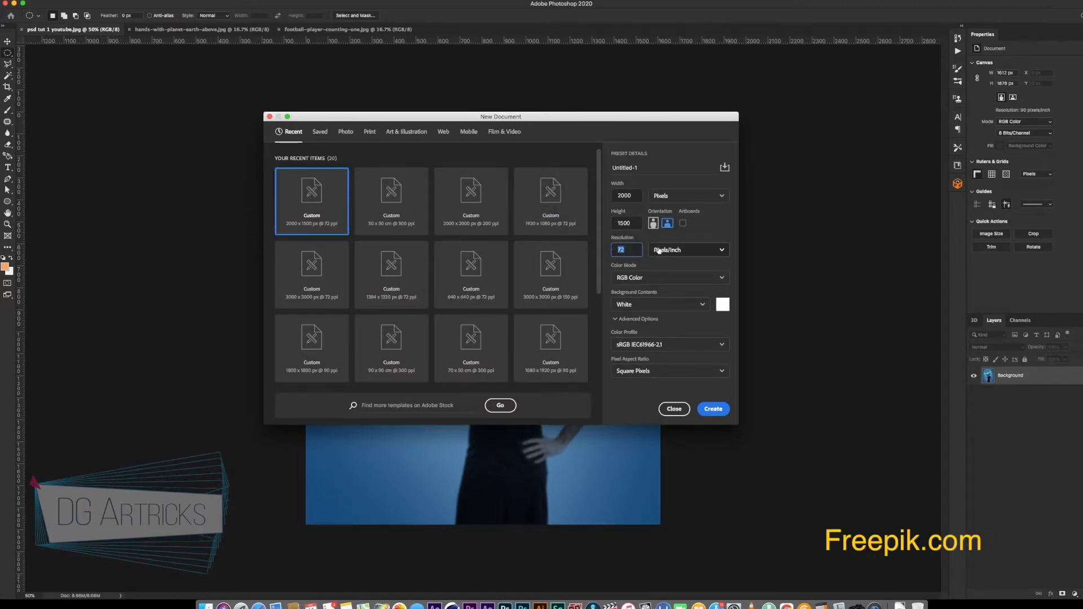
text(120)
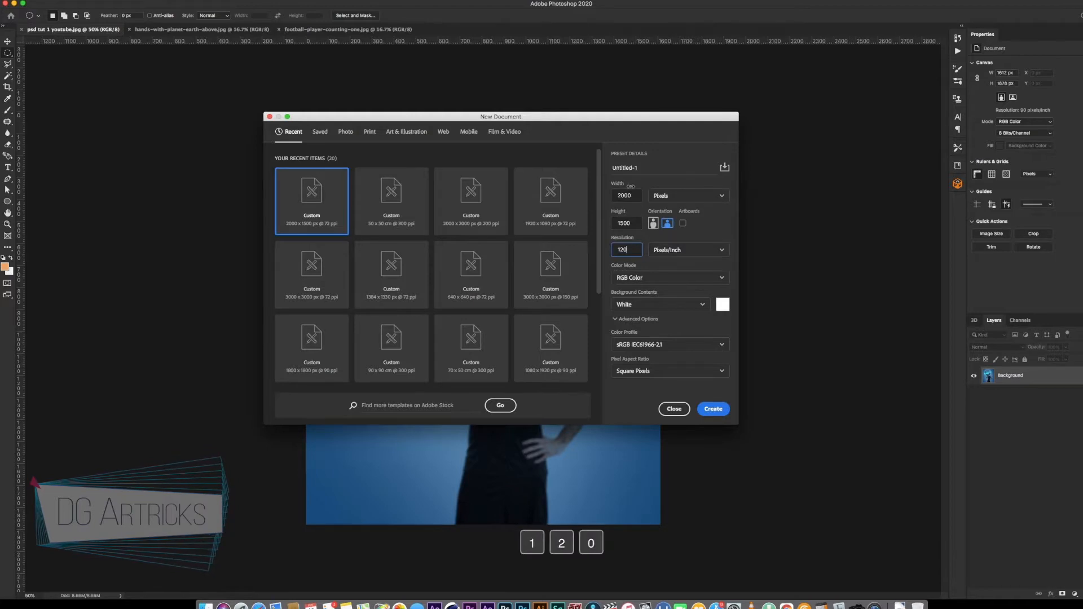
click(713, 408)
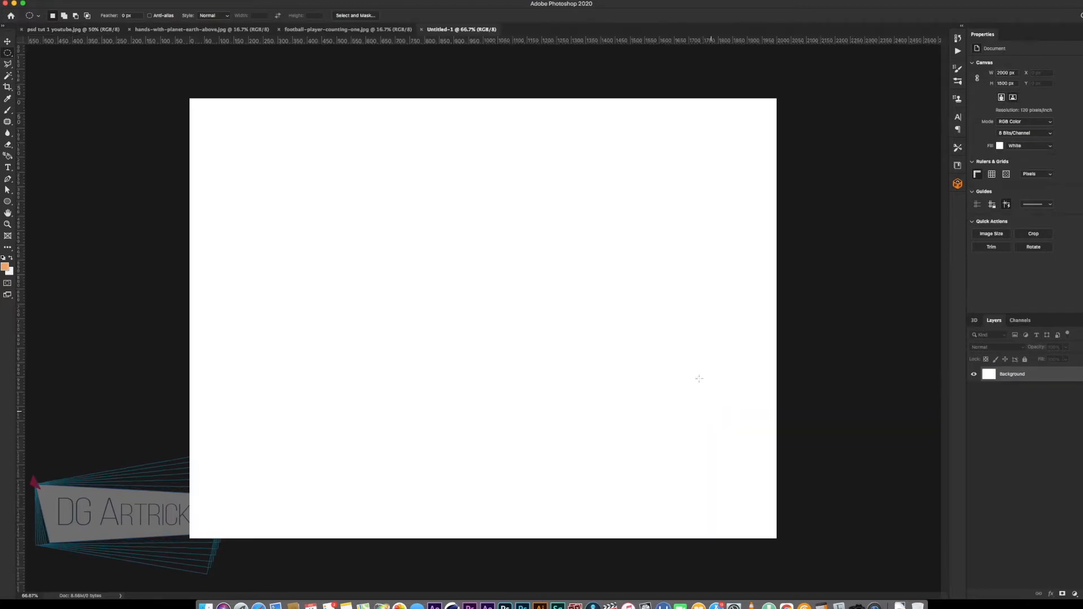
Step: Copy the football player photo from football-player-counting-one.jpg and paste it into the new document as a layer
click(323, 30)
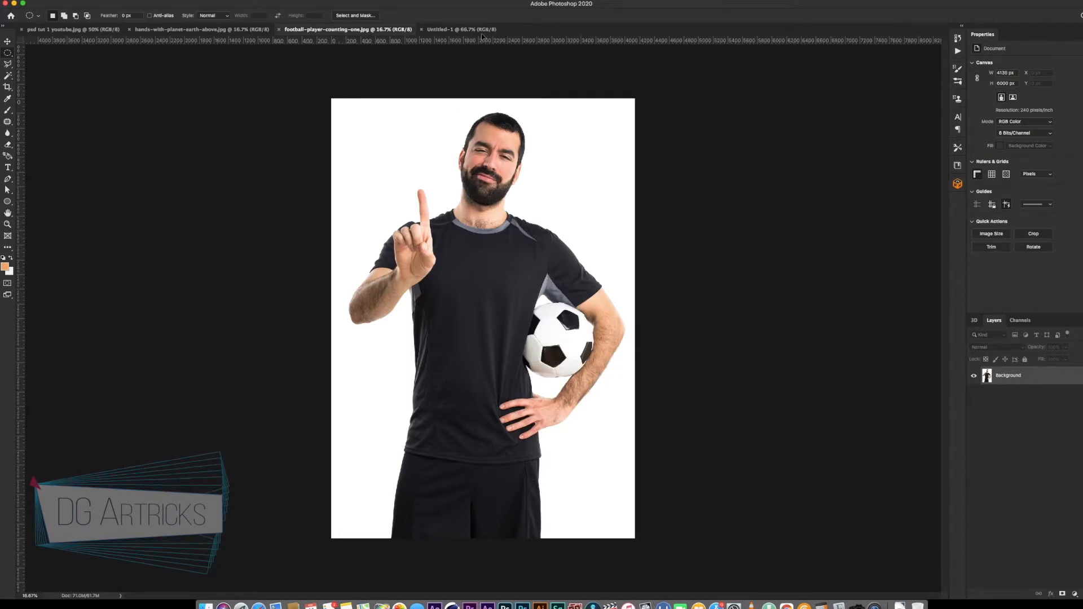
click(461, 29)
key(super+v)
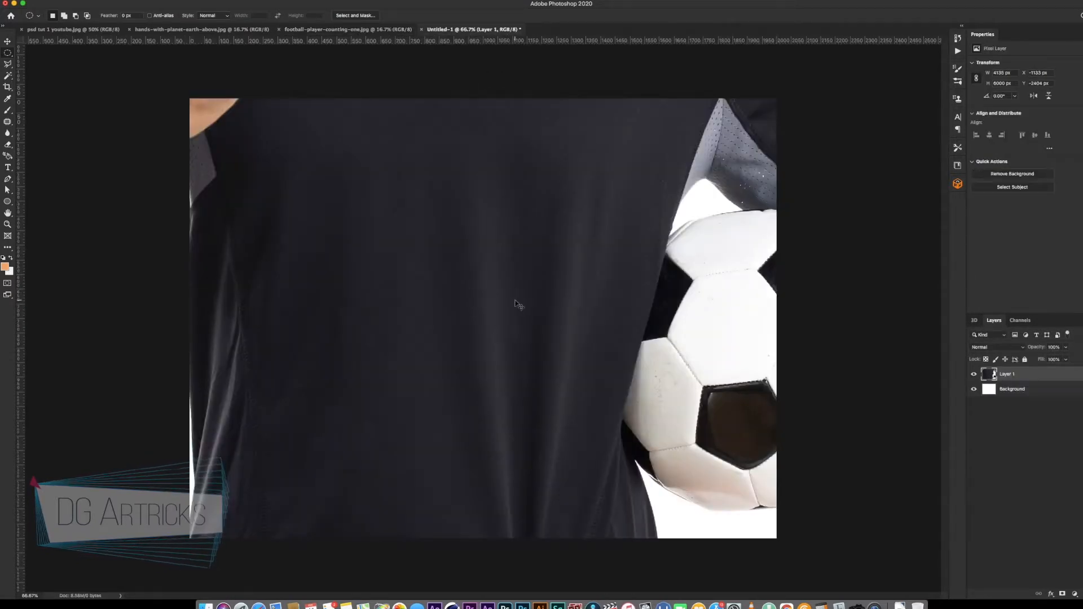
Step: Scale the pasted football player proportionally to about 20% and place him horizontally centred, with his lower end running past the canvas's bottom edge
key(super+t)
key(super+0)
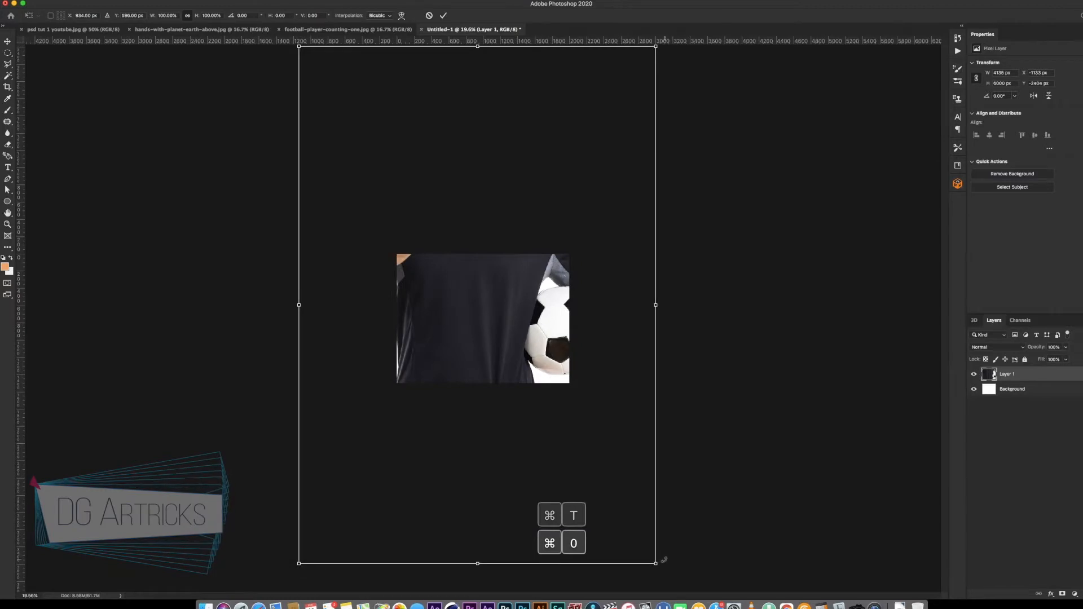
drag(663, 560, 479, 365)
scroll(480, 365, up, 10)
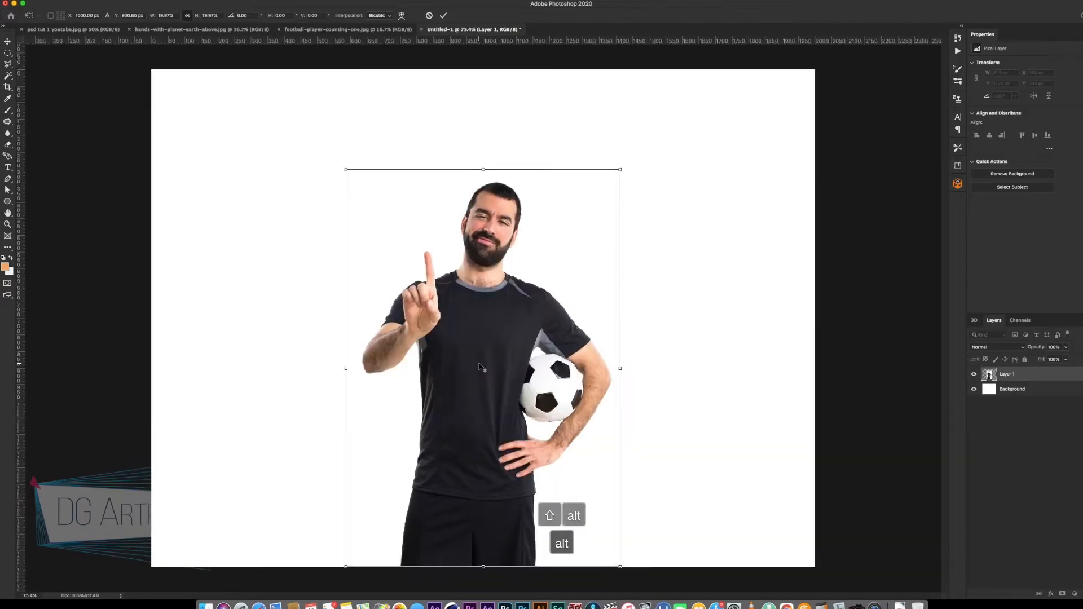
scroll(480, 367, down, 1)
drag(481, 370, 477, 399)
key(Return)
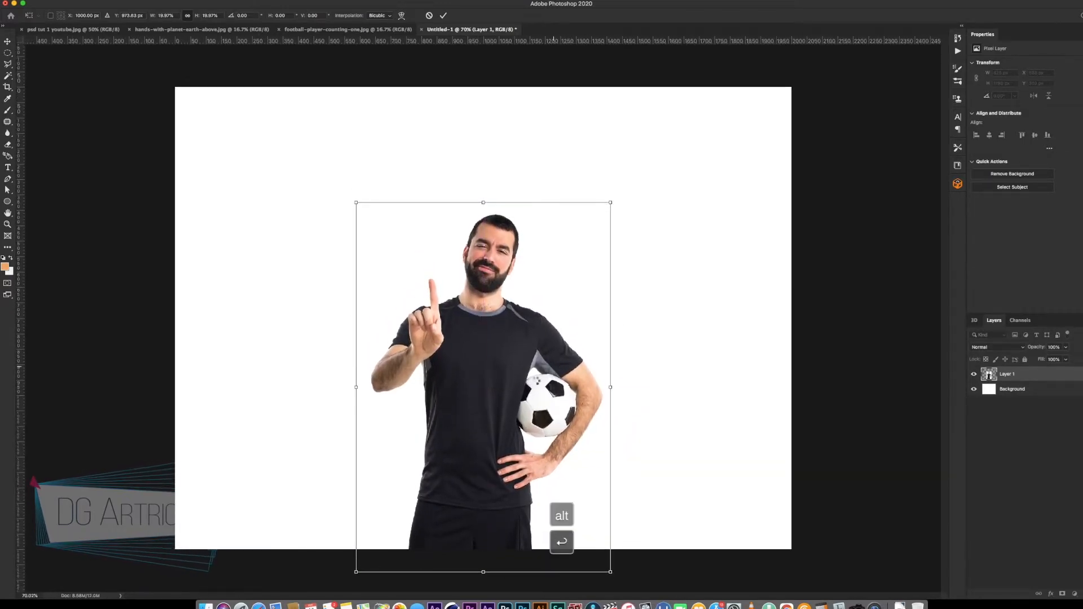
Step: Draw a circular selection over the globe in hands-with-planet-earth-above.jpg
click(204, 30)
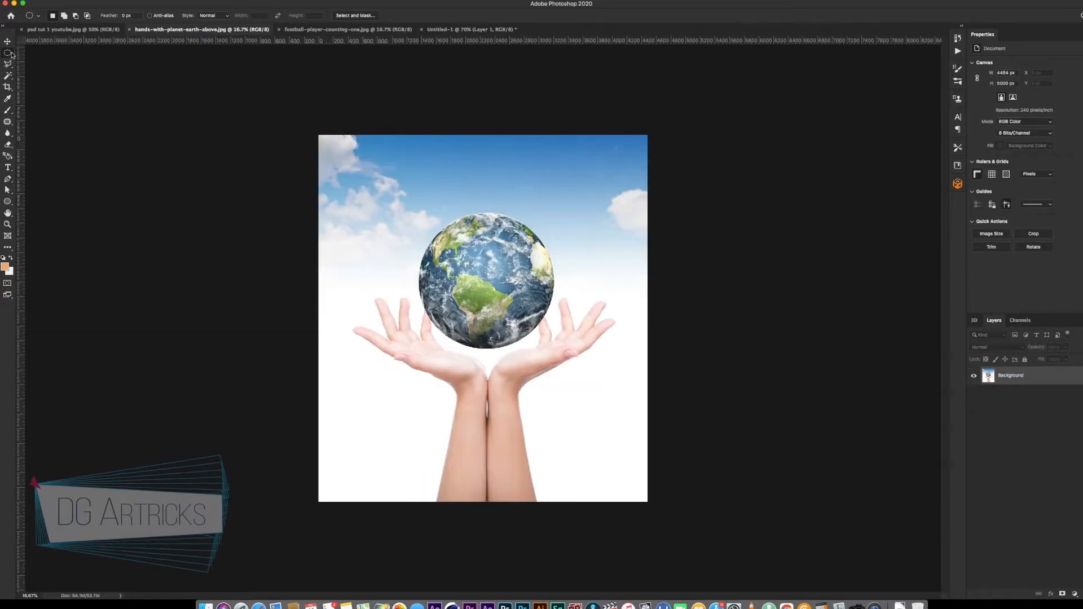
drag(499, 269, 540, 286)
right_click(516, 296)
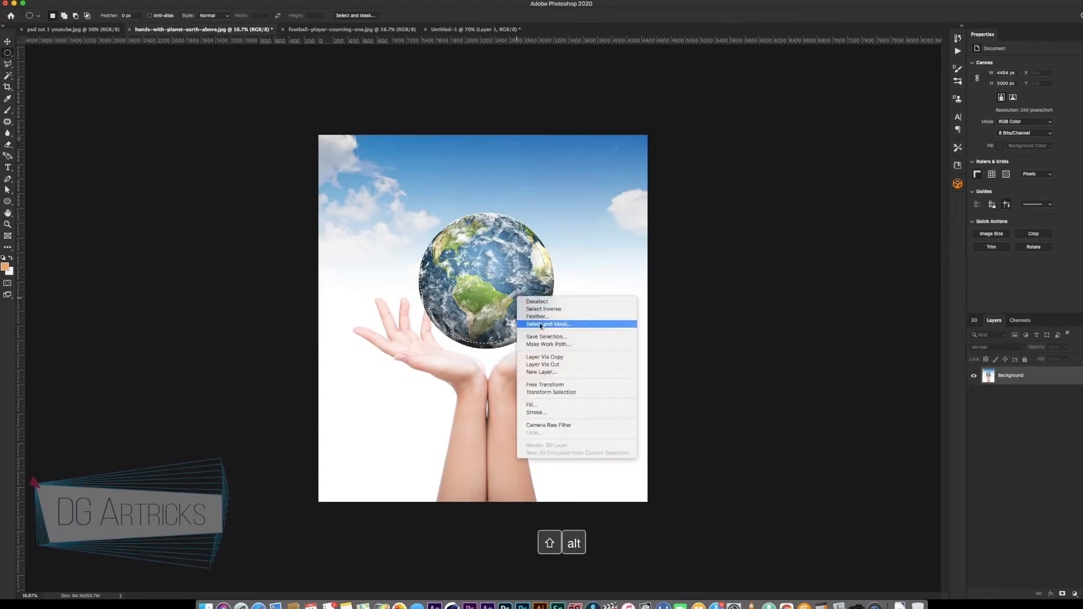
Step: Transform the circular selection, enlarging it to about 107% and nudging it to fit the globe's outline
click(555, 385)
drag(546, 343, 553, 350)
drag(419, 216, 418, 214)
drag(554, 214, 555, 212)
scroll(531, 262, up, 3)
key(Up)
key(Up)
key(Up)
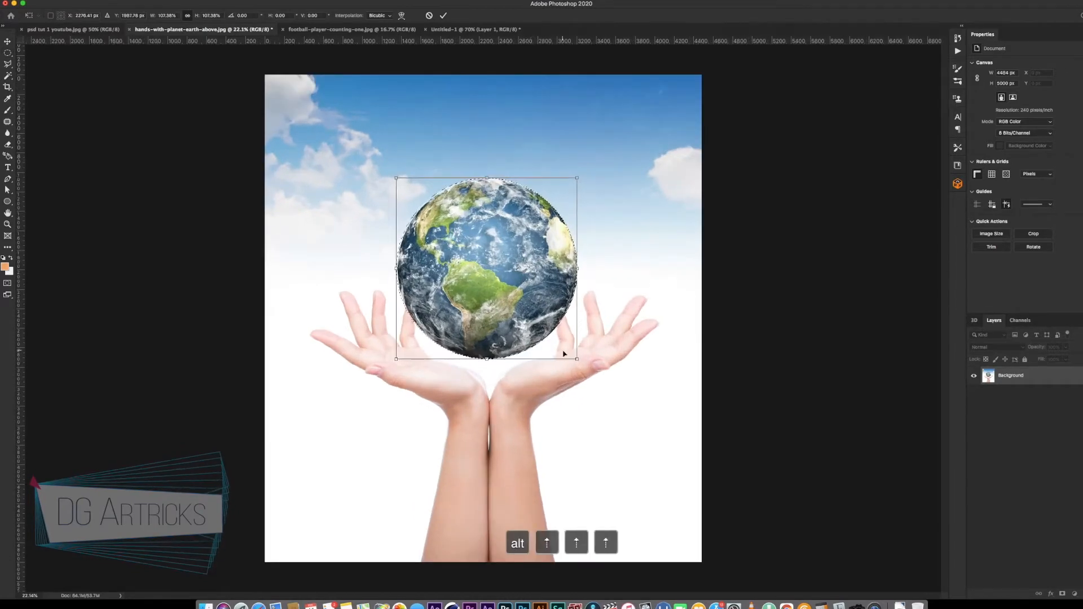
key(alt+Right)
key(alt+Right)
key(Return)
Step: Move the selected globe into the new document, scale it to about 1074 px wide and place it over the player
drag(538, 255, 486, 300)
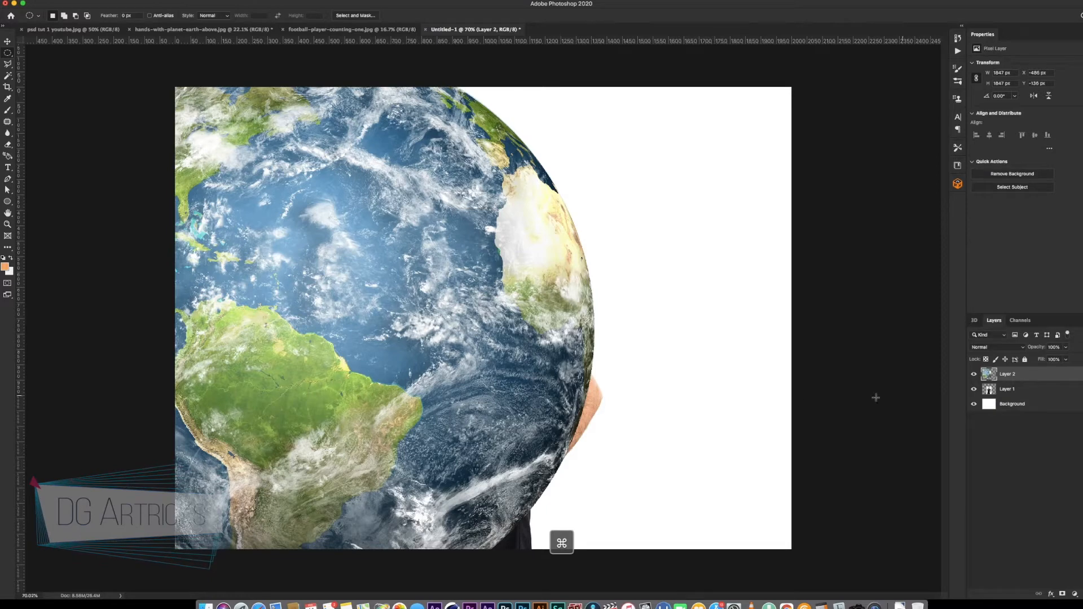
key(super+t)
key(super+0)
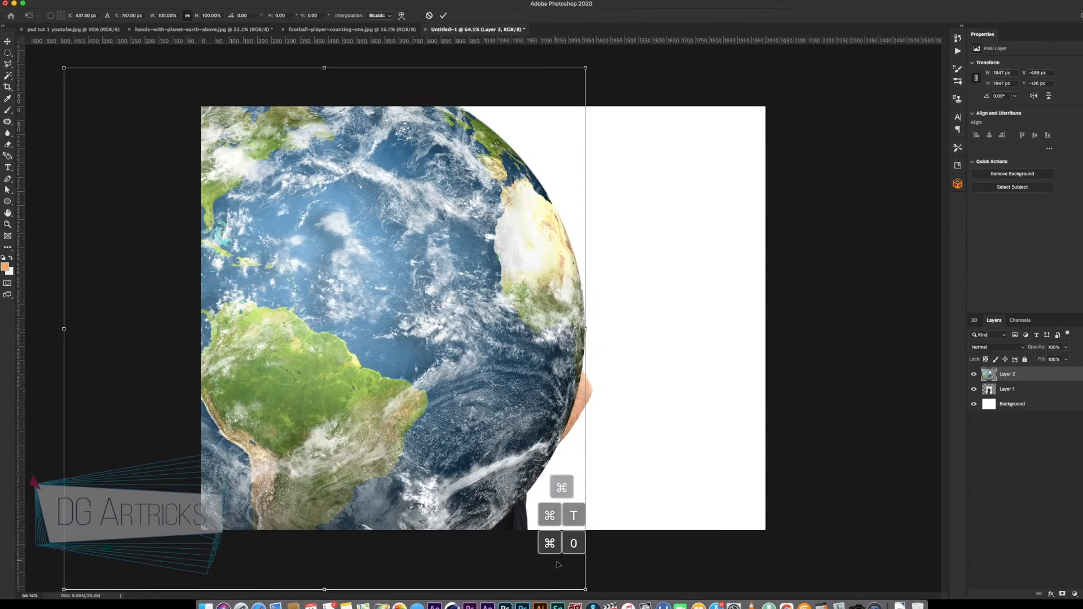
drag(587, 590, 469, 482)
drag(380, 374, 472, 337)
key(Return)
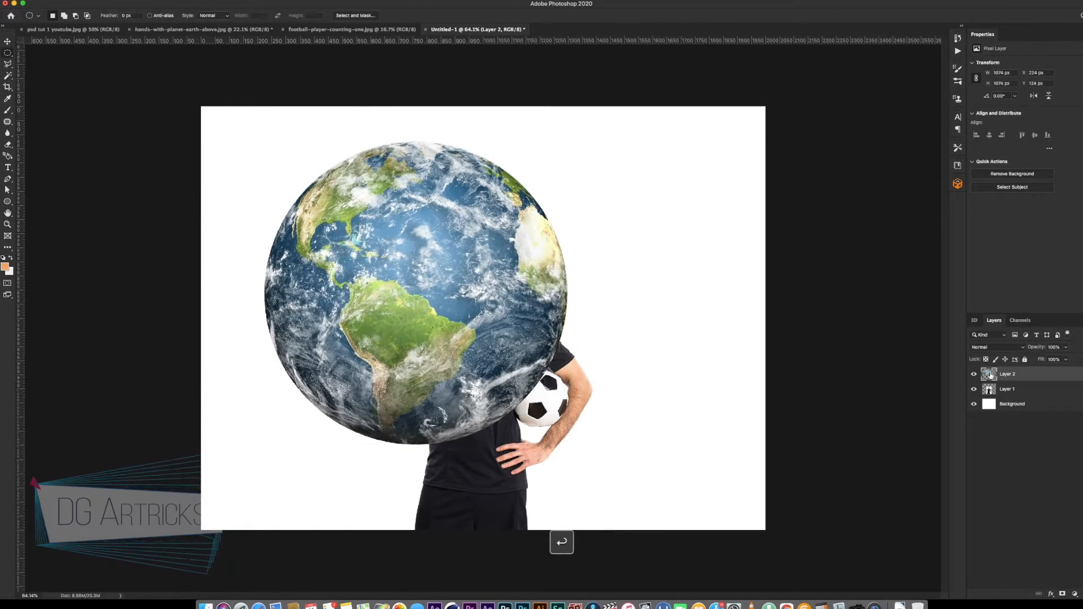
Step: Duplicate the globe layer, hide the original, and scale the copy to about 616 px wide above the player's raised finger
key(super+j)
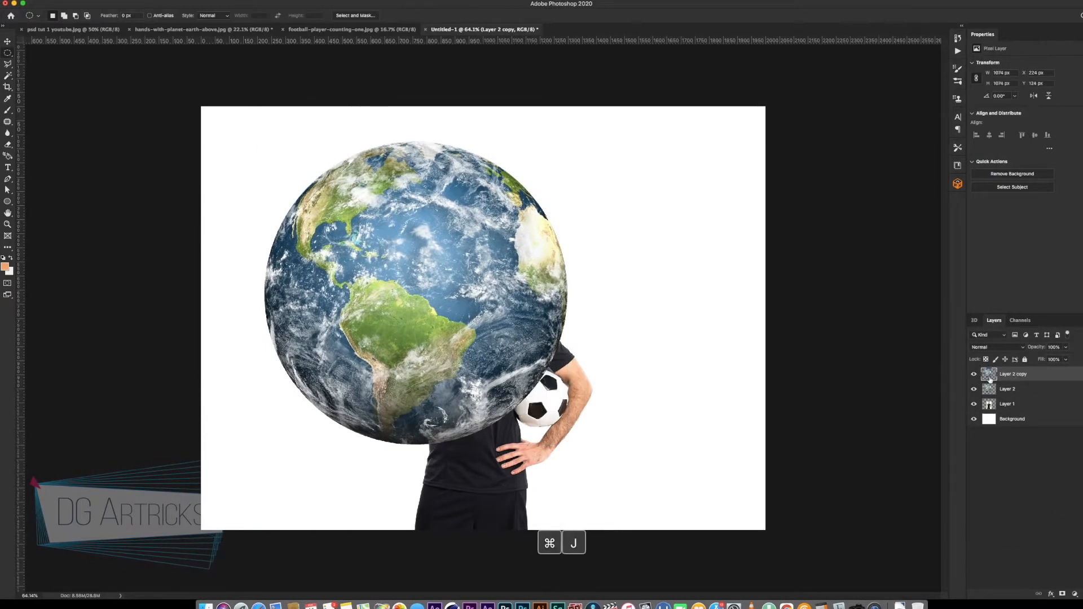
key(super+t)
drag(570, 446, 528, 406)
drag(415, 352, 423, 327)
drag(536, 381, 515, 358)
drag(480, 337, 443, 233)
key(Return)
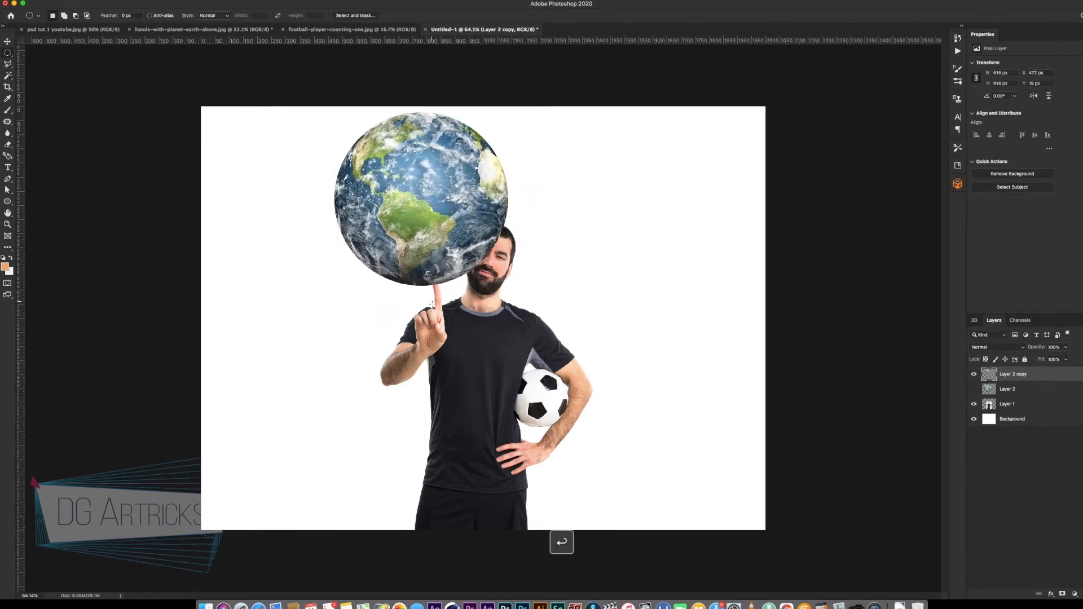
Step: Duplicate the player layer, hide the original, and open the Liquify filter on the copy
click(1006, 404)
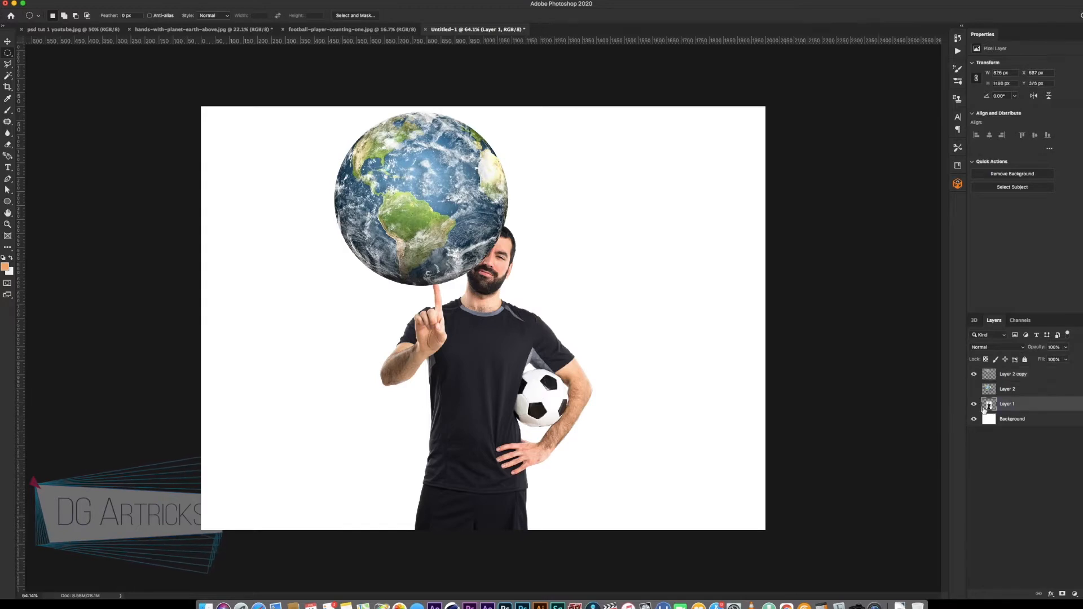
key(super+j)
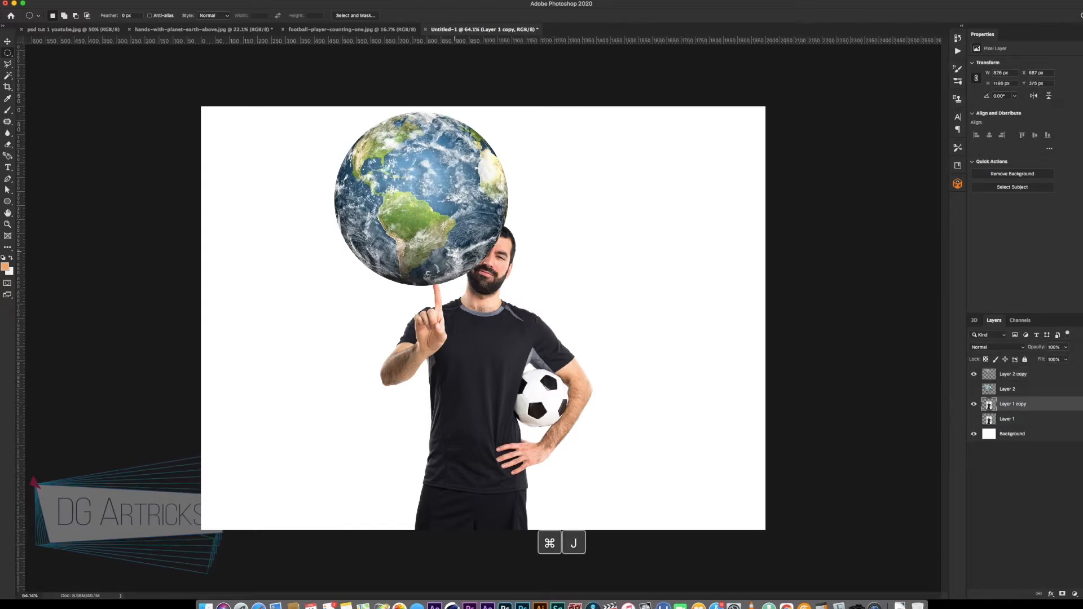
click(214, 1)
click(265, 64)
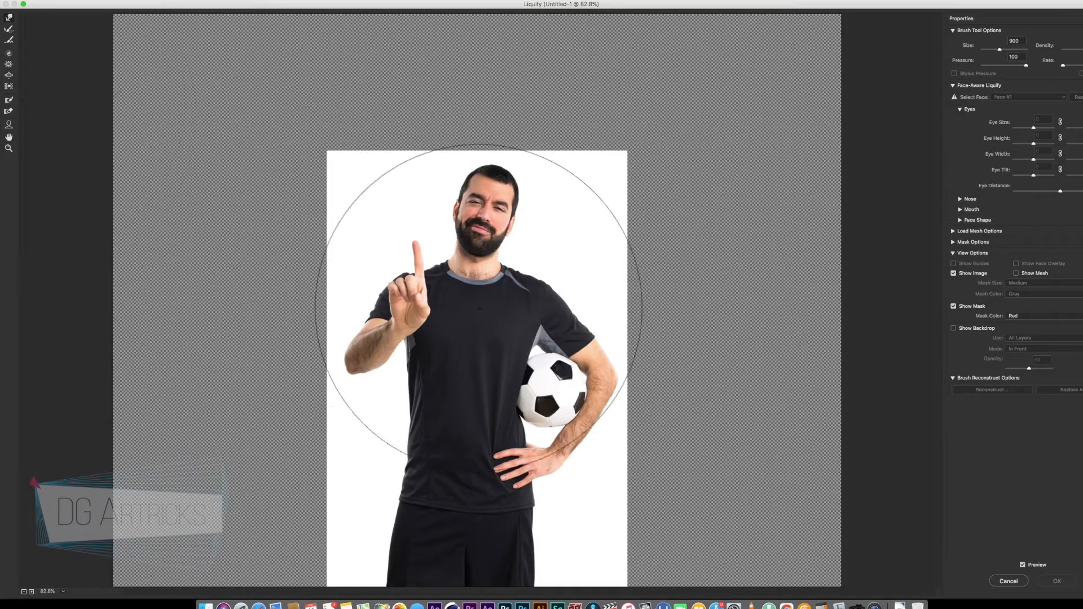
Step: Reduce the Liquify brush and push the player's raised hand and forearm slightly outward, away from his body
key(bracketleft)
key(bracketleft)
key(bracketleft)
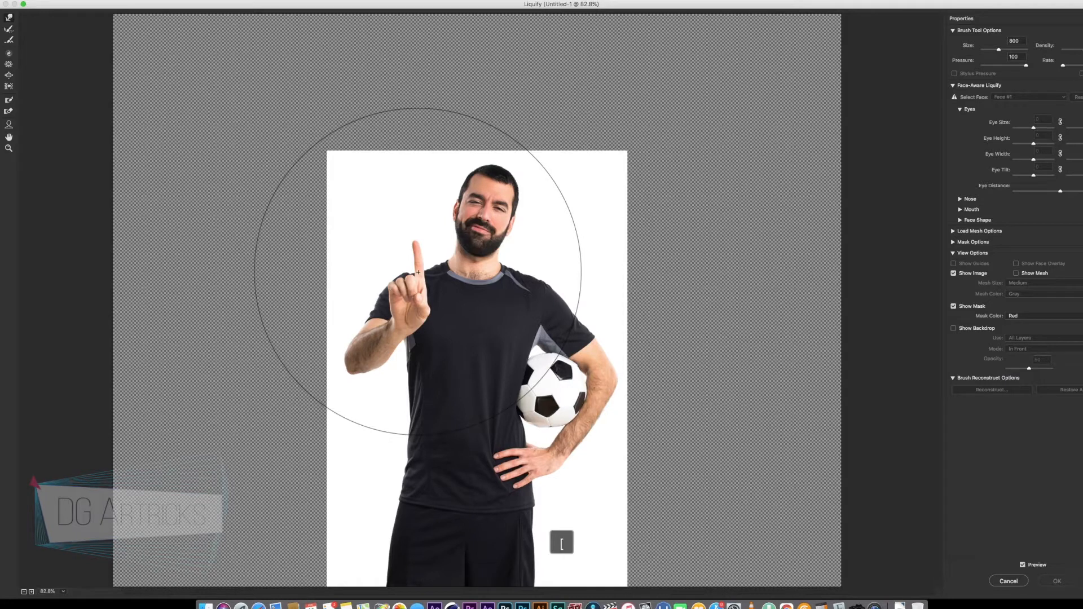
drag(416, 275, 410, 290)
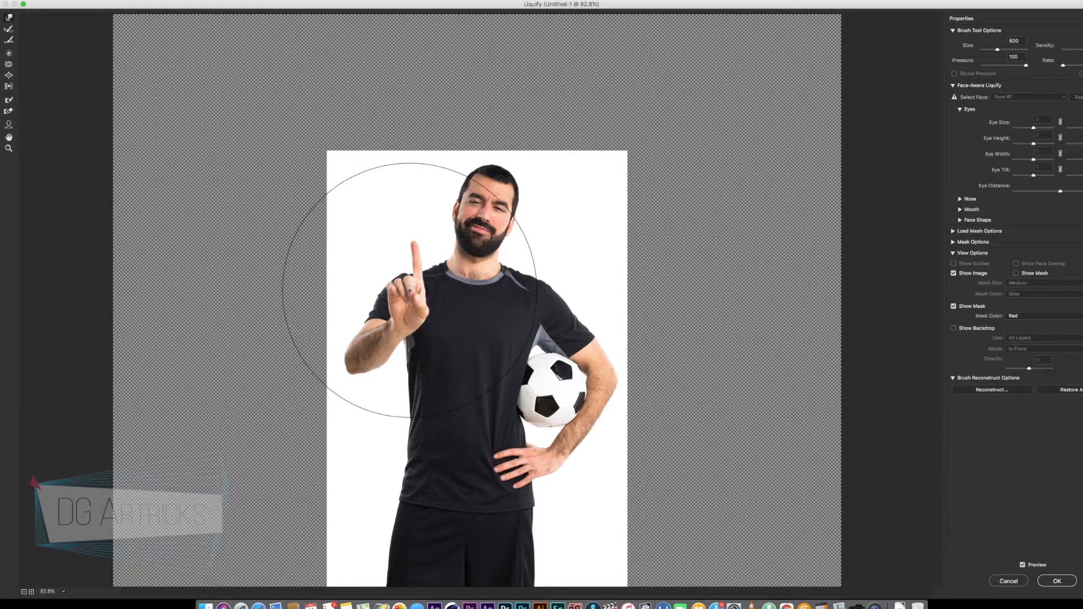
mouse_move(370, 337)
mouse_down()
mouse_move(327, 350)
mouse_move(334, 331)
mouse_move(354, 327)
mouse_up()
key(p)
key(p)
key(p)
key(p)
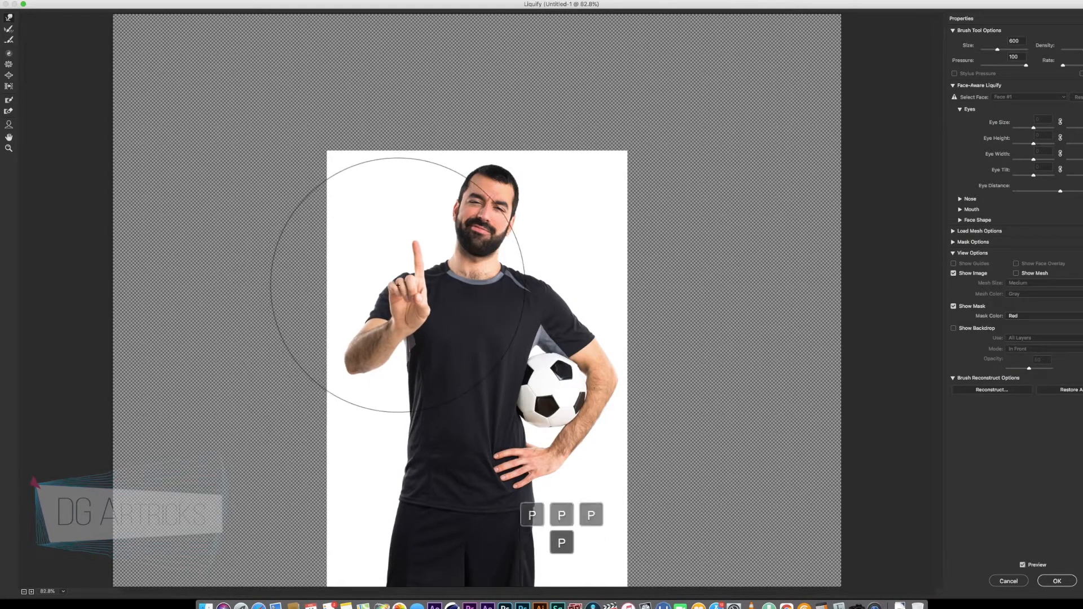
key(bracketleft)
key(bracketleft)
key(bracketleft)
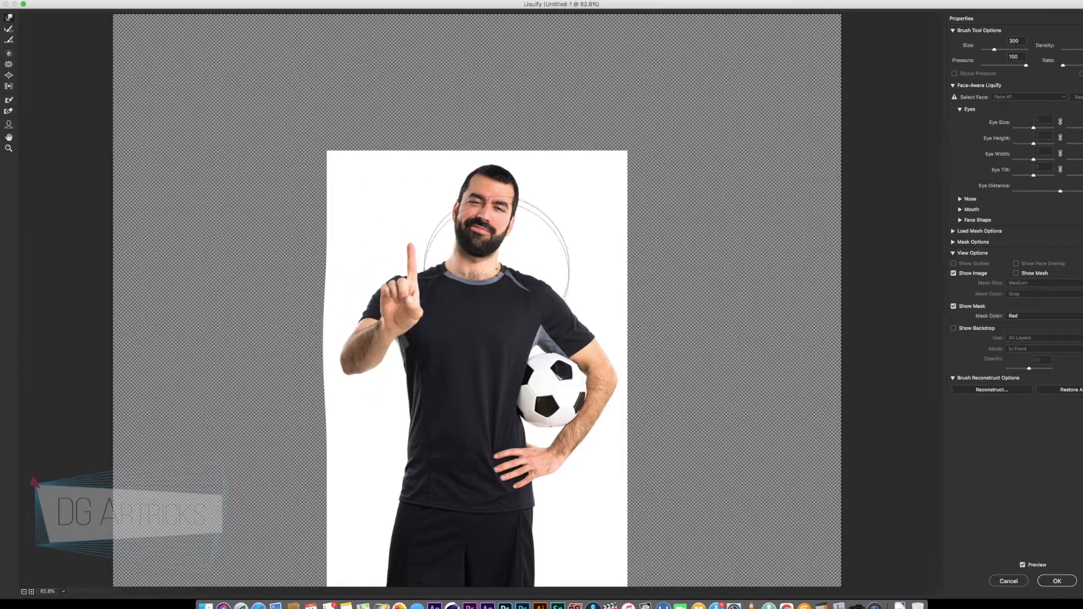
Step: Set the Liquify brush size to 700, shift the player's head slightly away from the raised hand, and apply the filter
key(bracketright)
key(bracketright)
key(bracketright)
key(bracketright)
key(bracketright)
key(bracketright)
key(bracketright)
key(bracketleft)
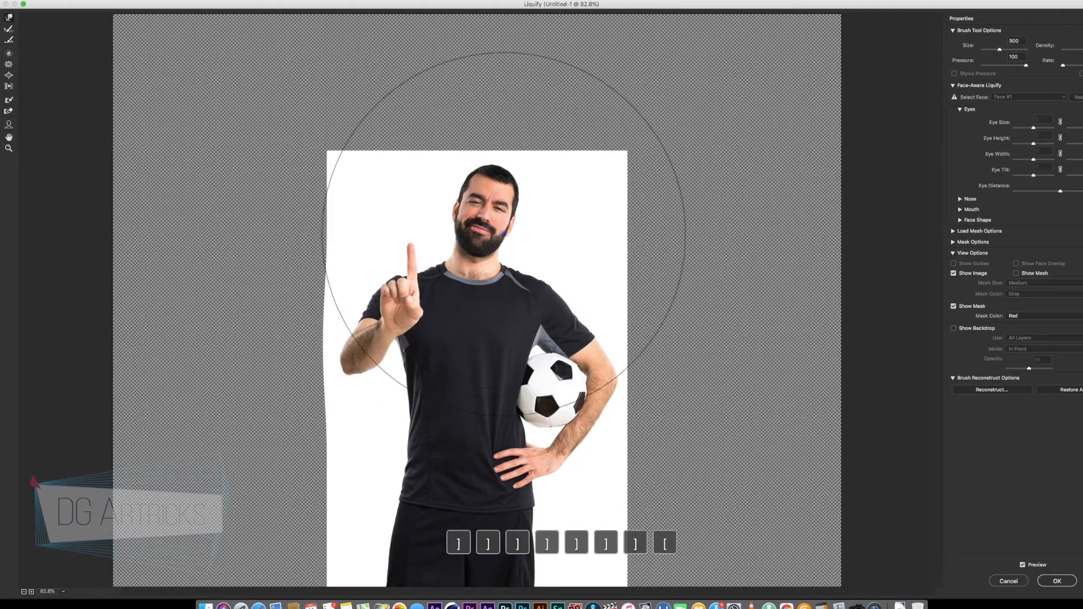
key(bracketleft)
key(bracketleft)
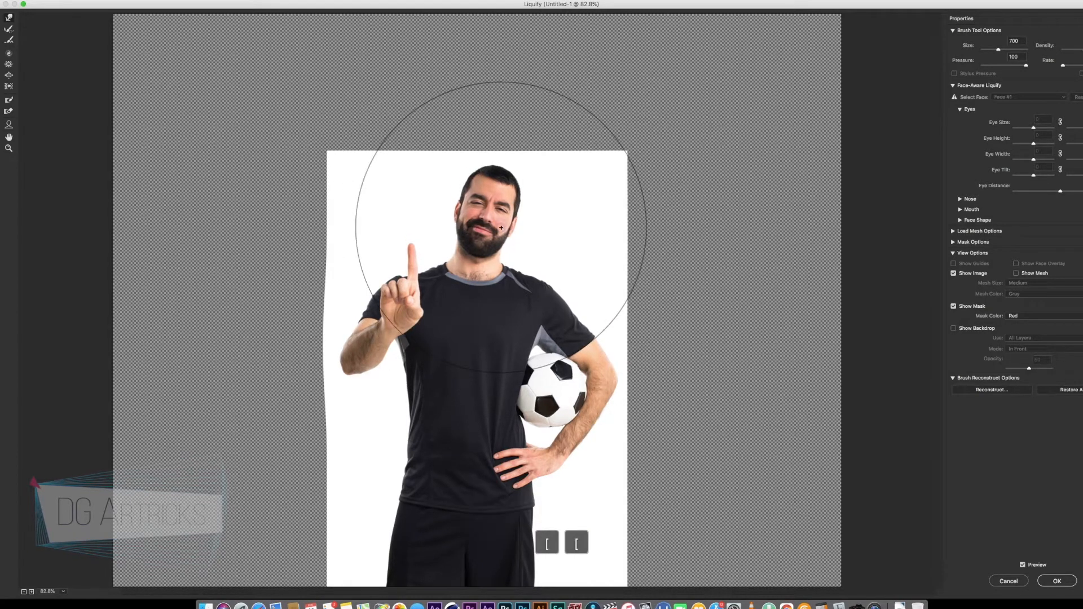
key(bracketleft)
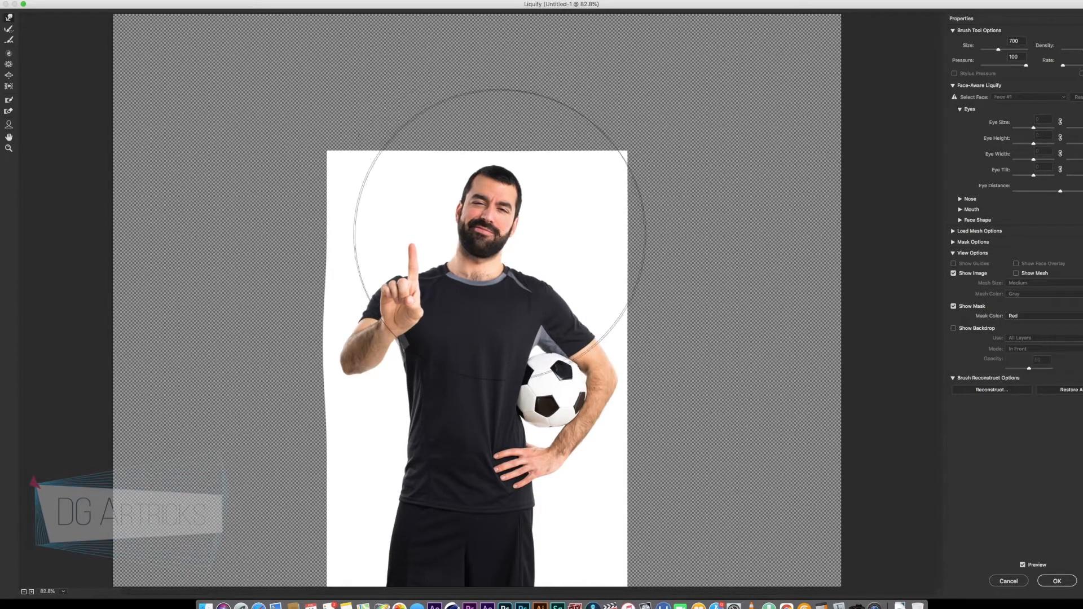
key(Return)
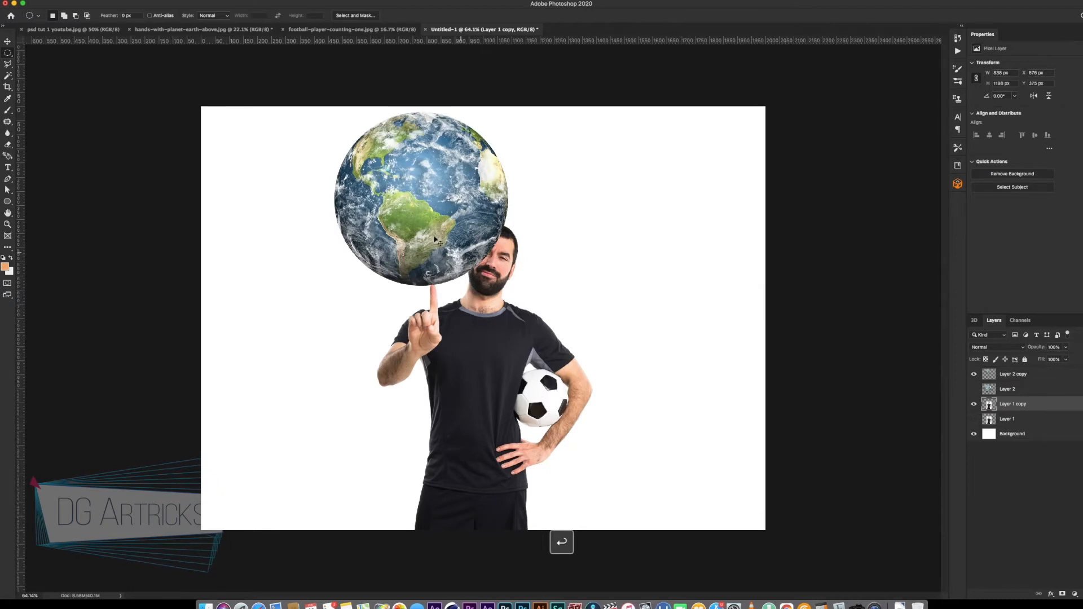
Step: Move the small globe slightly up and to the right so it balances above the player's fingertip
drag(436, 254, 440, 252)
key(super+Up)
key(super+Up)
key(super+Right)
key(super+Right)
key(super+Right)
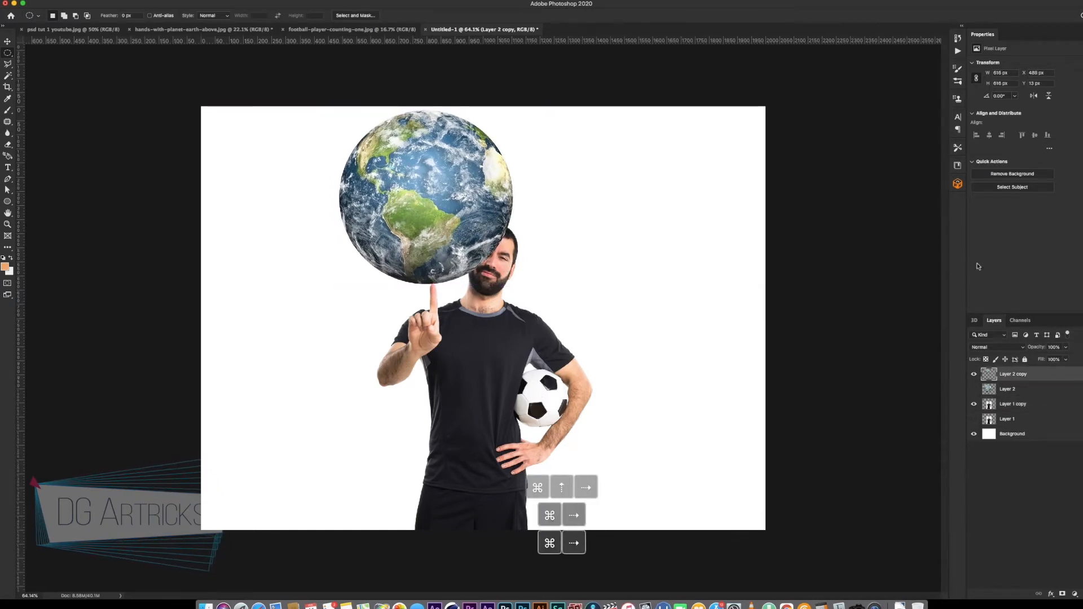
Step: Rename the small globe layer "earth" and the liquified player layer "main"
double_click(1011, 373)
text(ea)
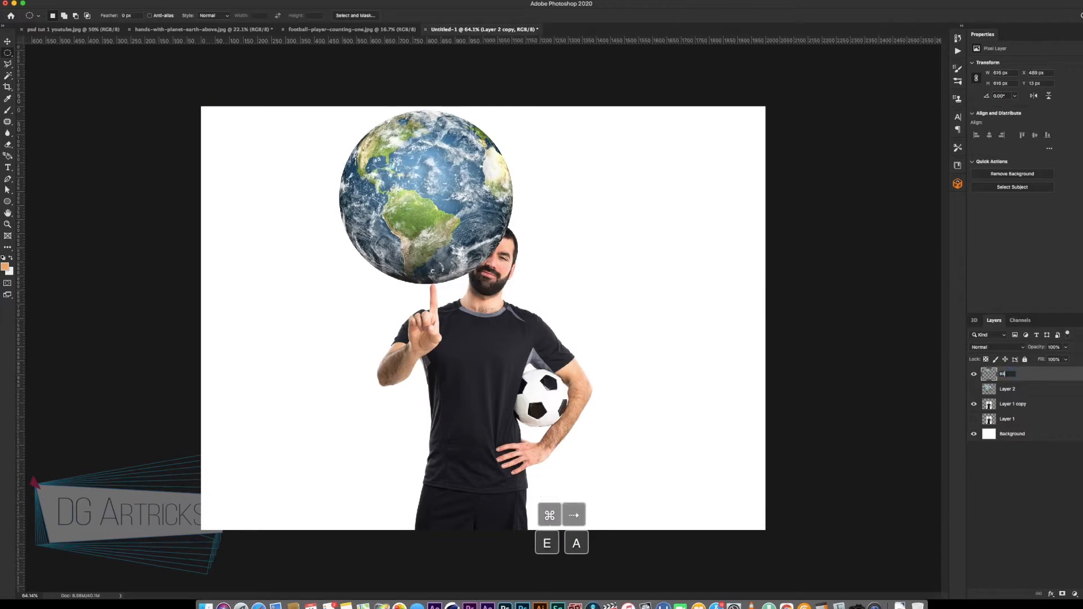
text(rth)
key(Return)
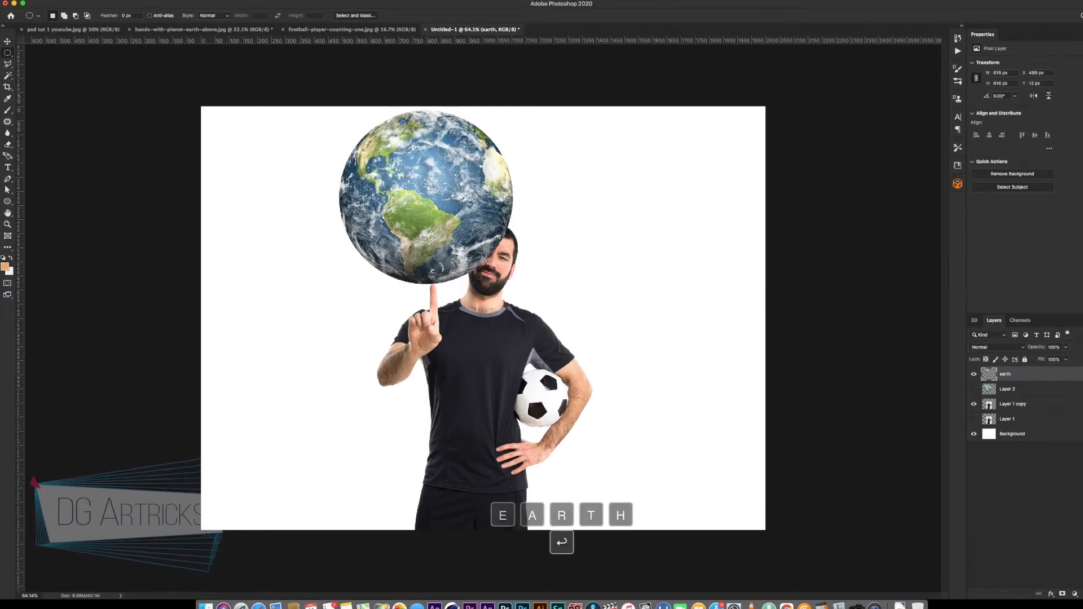
double_click(1012, 405)
text(main)
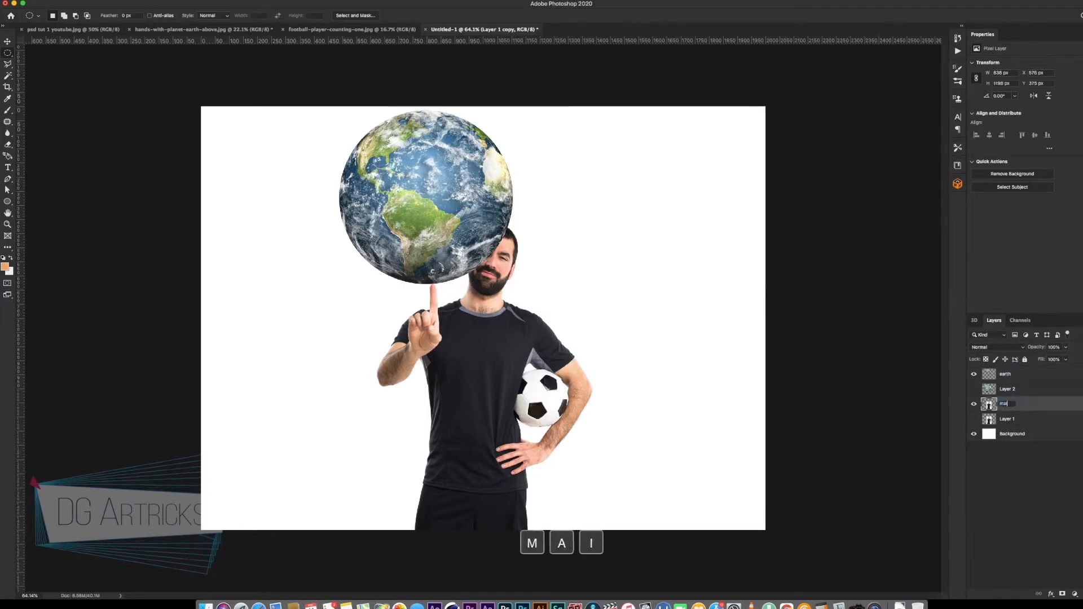
key(Return)
Step: Select the earth layer and extend the canvas slightly upward and on both sides with the Crop tool
click(1015, 374)
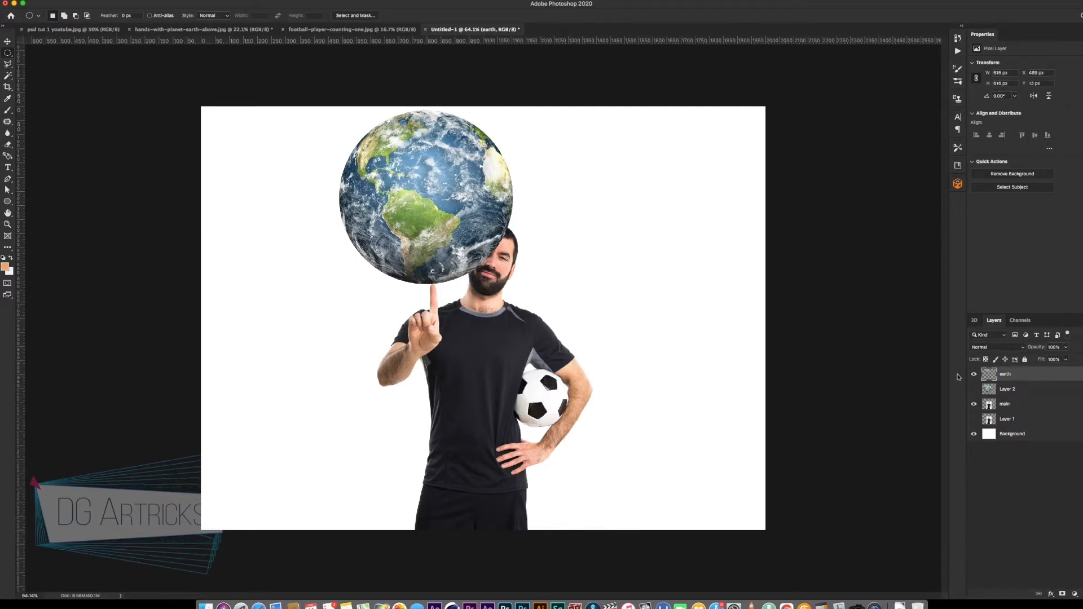
key(c)
drag(768, 107, 774, 98)
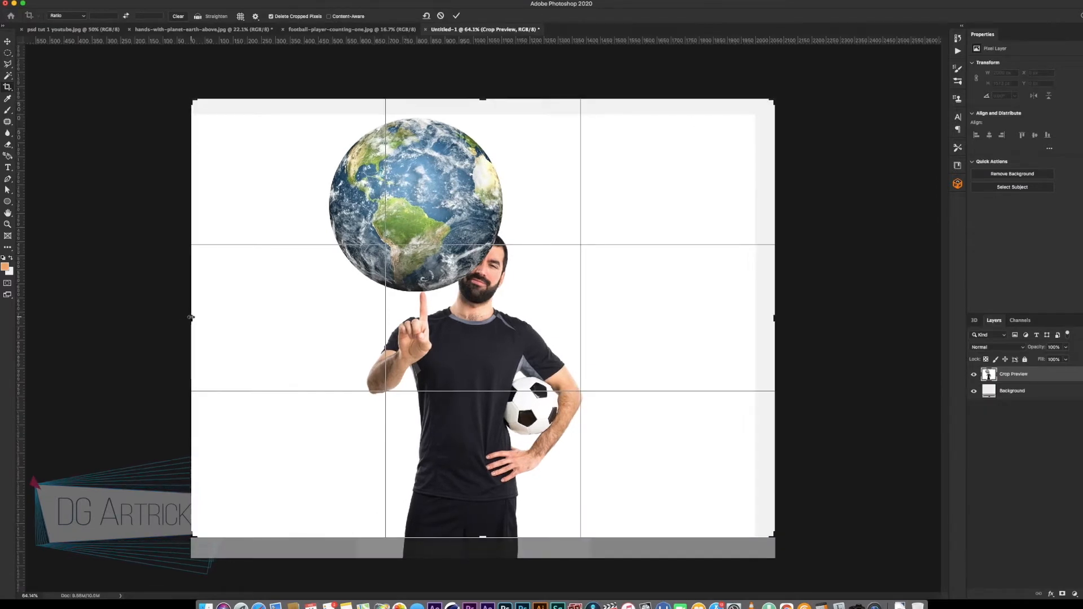
drag(191, 100, 174, 92)
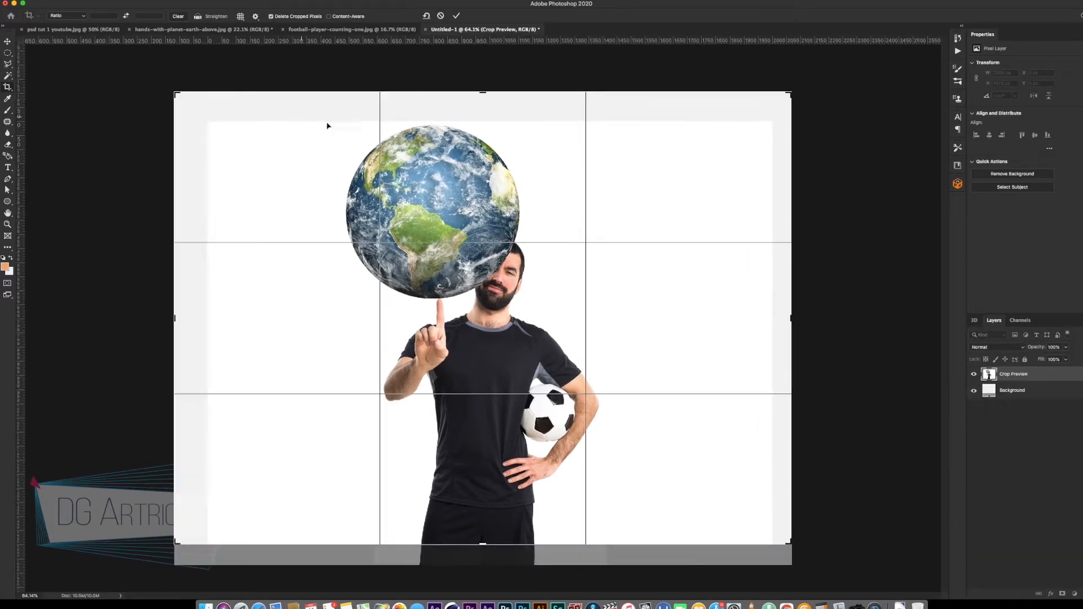
key(Return)
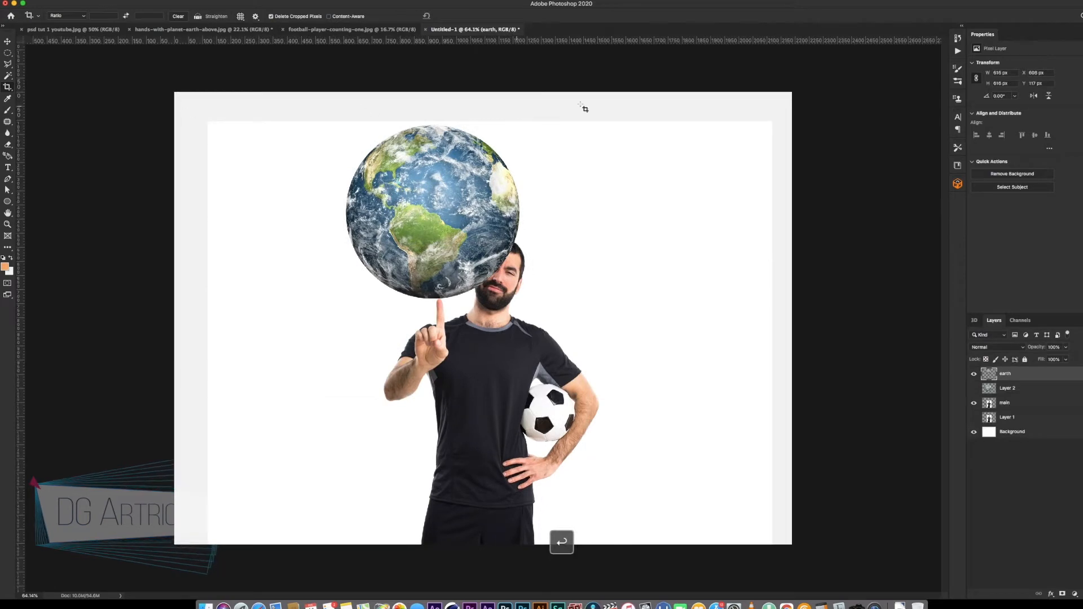
Step: Sample white from the image and fill the Background layer with it to cover the off-white border
click(1015, 435)
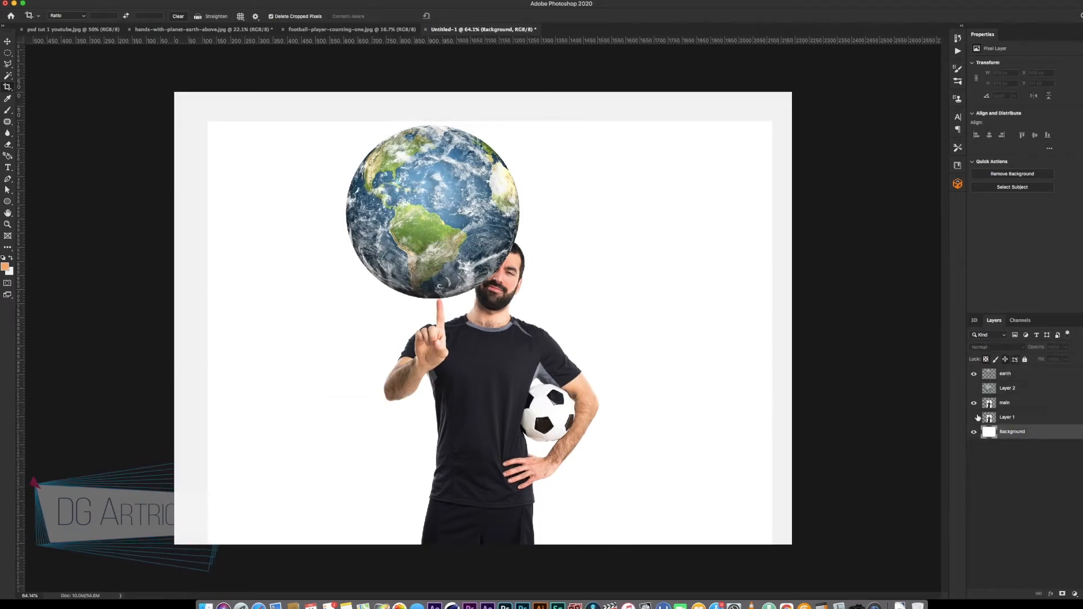
key(i)
click(753, 273)
key(super+BackSpace)
key(alt+BackSpace)
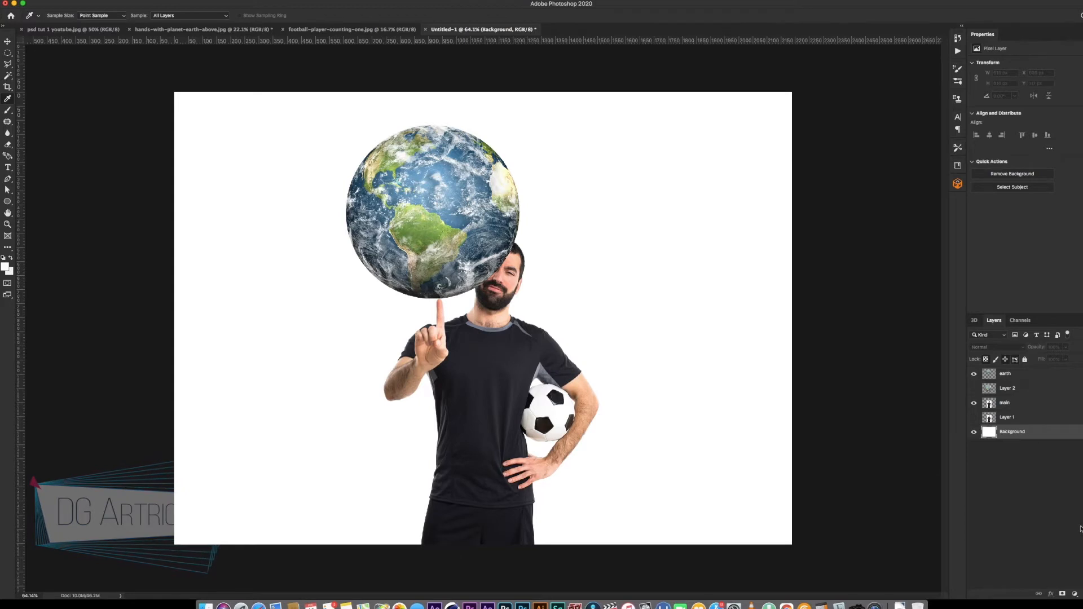
Step: Duplicate the earth layer and apply a Motion Blur at angle 0 with a distance of 22 pixels to the copy
click(1040, 370)
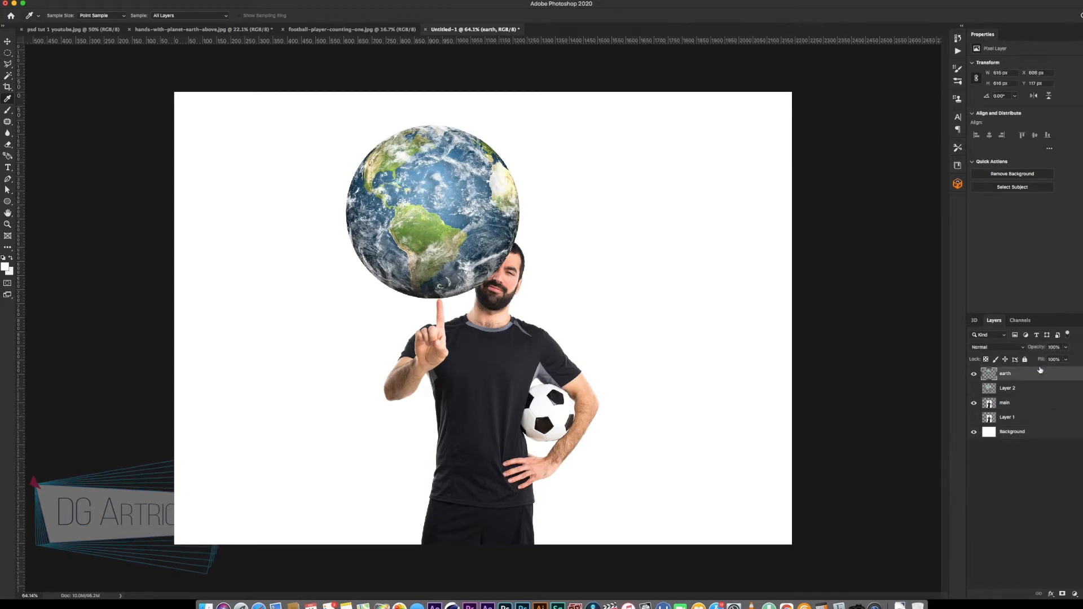
key(super+j)
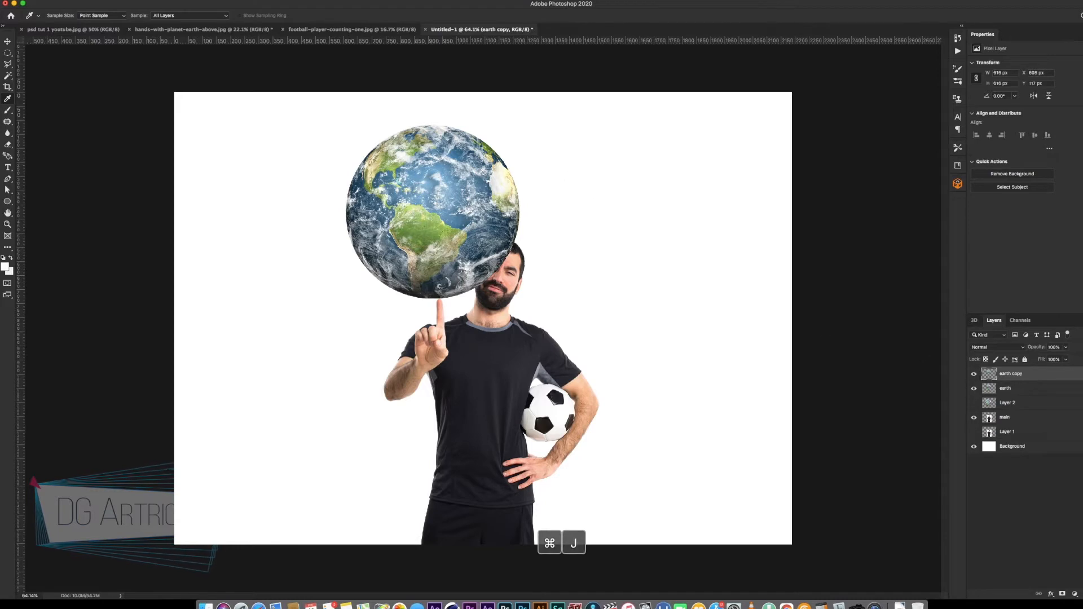
click(205, 1)
mouse_move(217, 99)
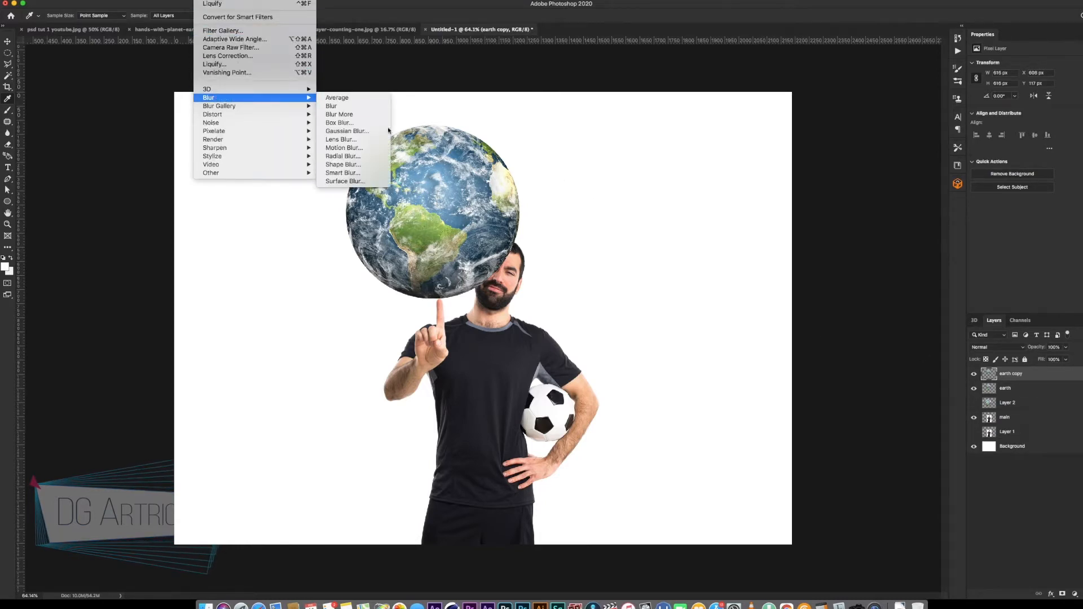
click(344, 148)
drag(640, 145, 726, 150)
drag(649, 195, 664, 232)
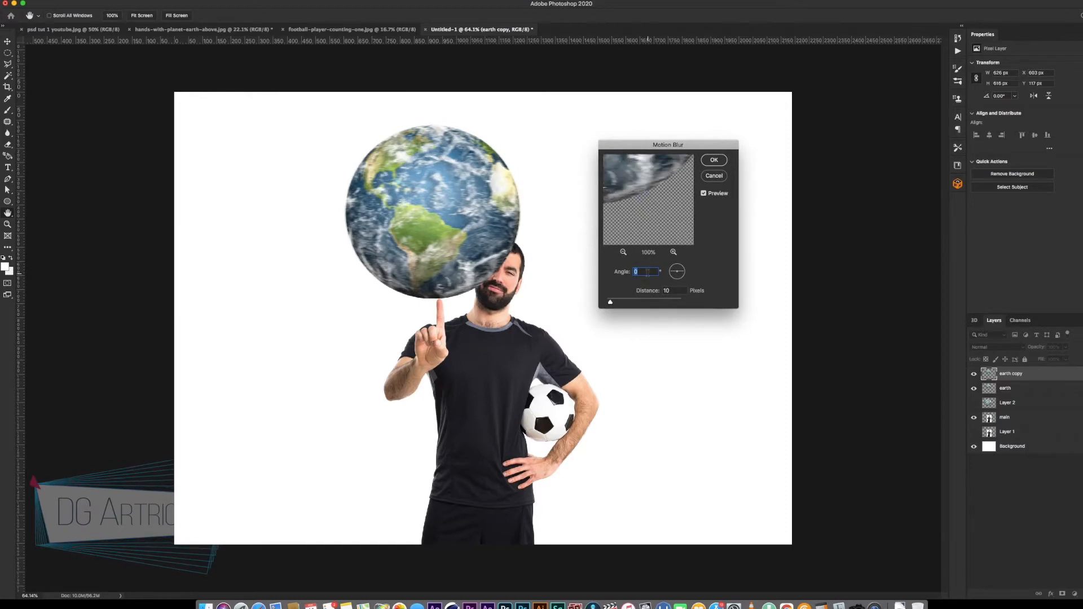
drag(614, 303, 615, 304)
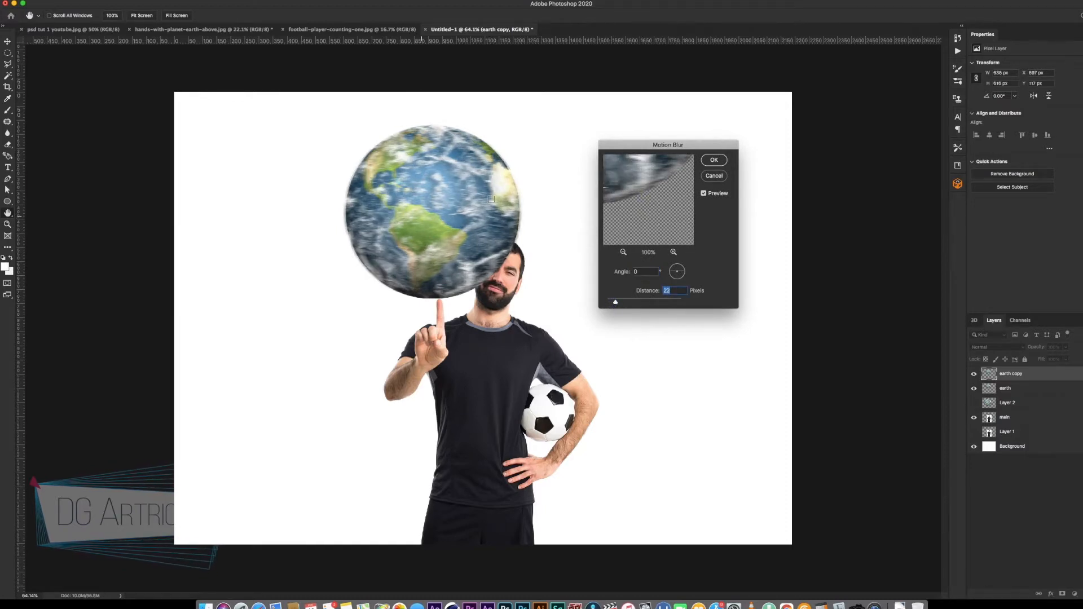
click(714, 161)
Step: Check which globe Layer 2 holds, keep it hidden, and rename the unblurred earth layer "earth- sharp"
key(m)
click(1047, 393)
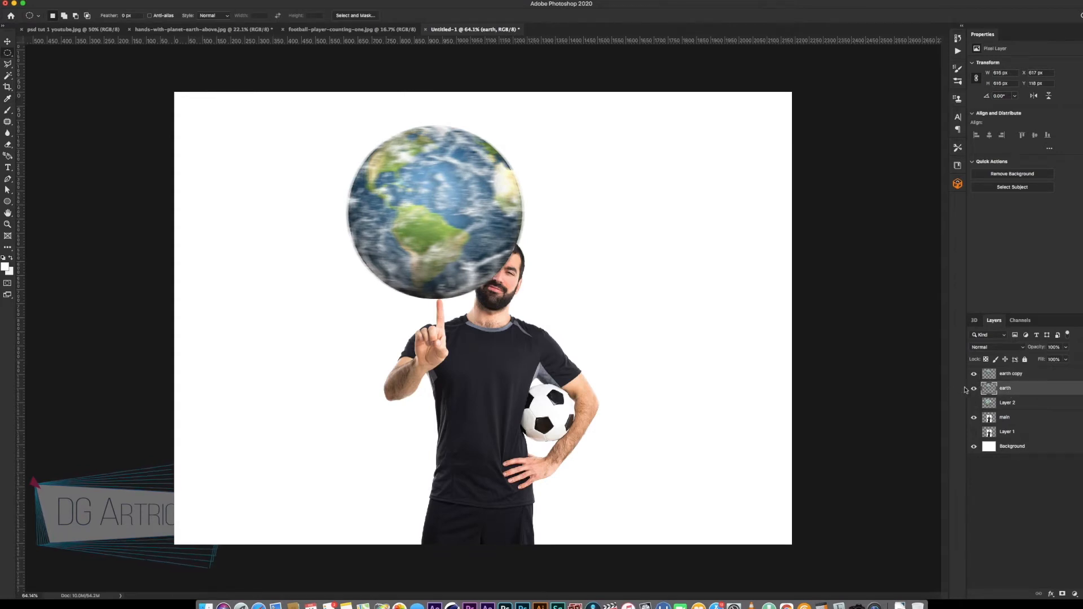
key(super)
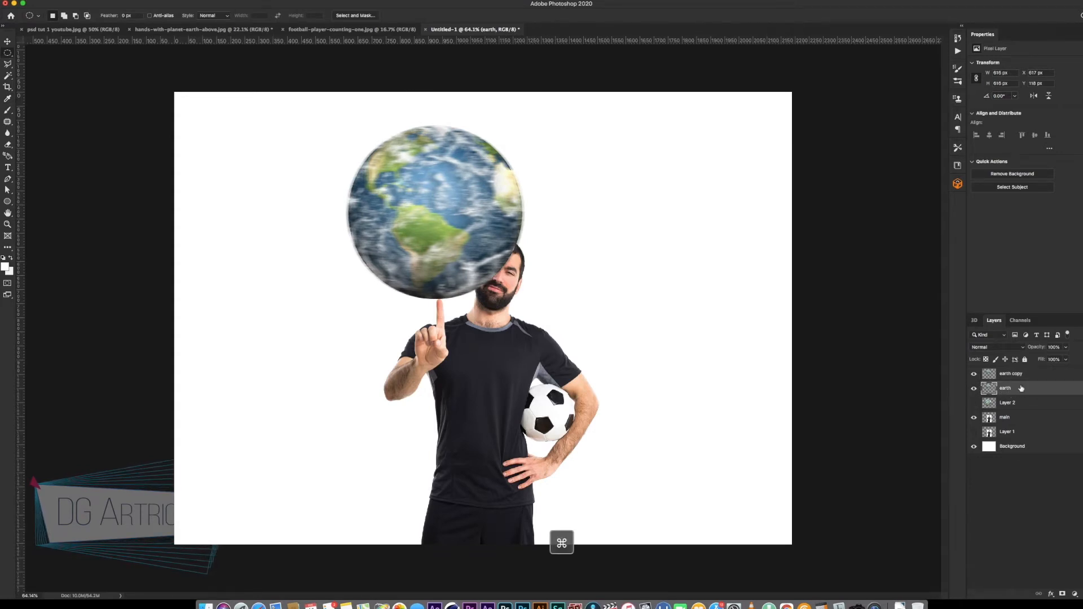
click(973, 403)
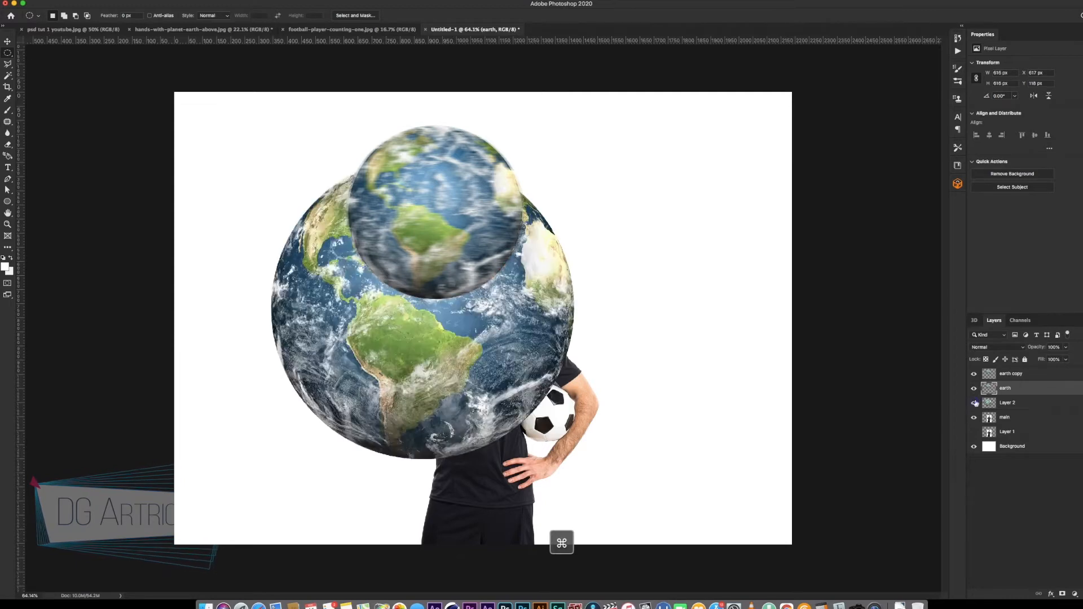
click(974, 402)
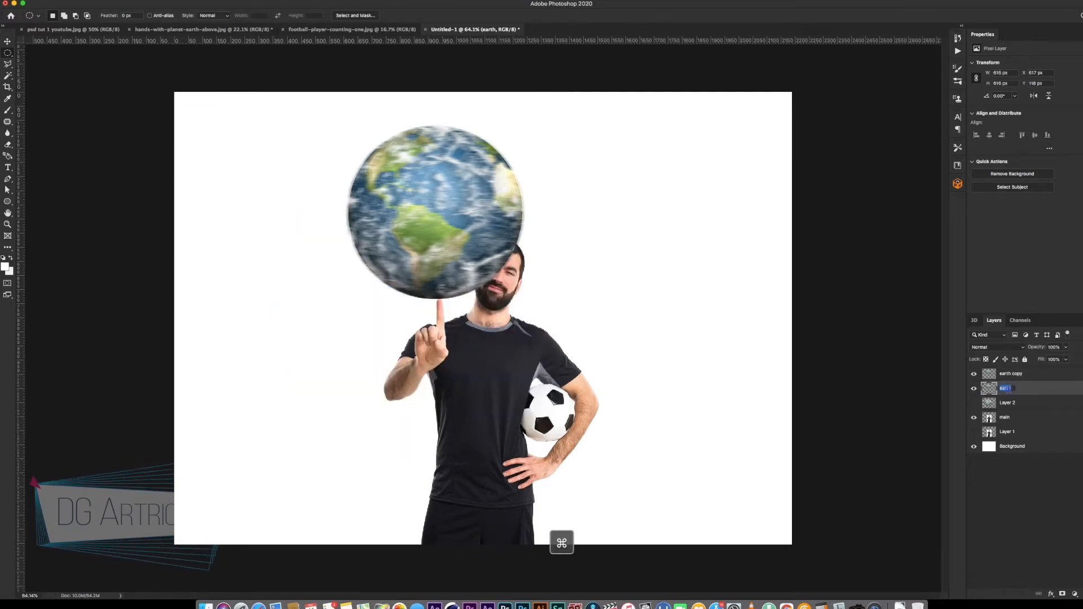
text(- sharp)
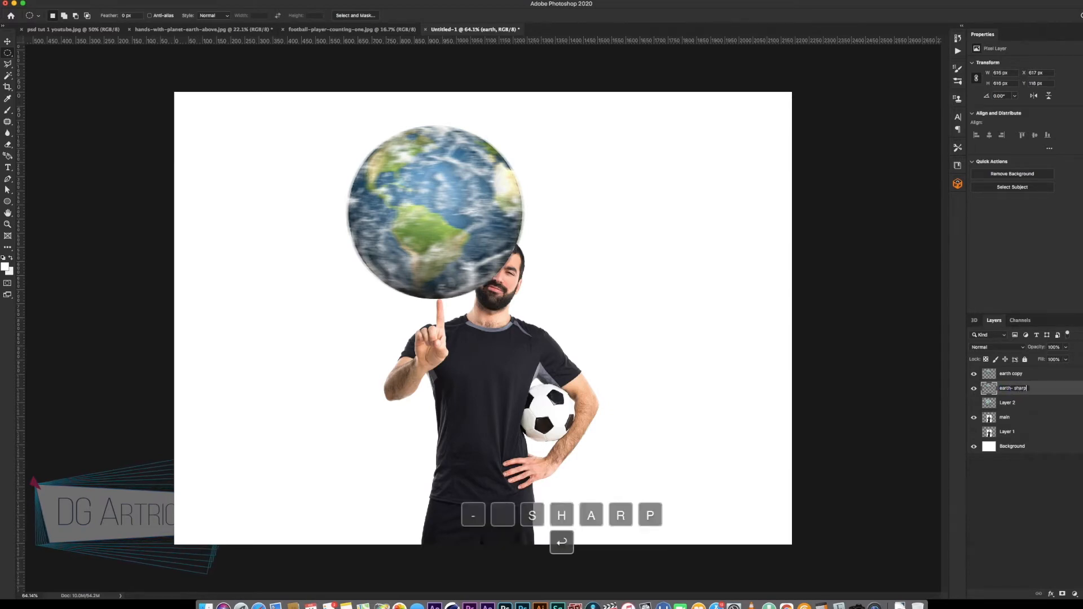
key(Return)
Step: Rename the motion-blurred globe layer "earth -motion b"
double_click(1015, 374)
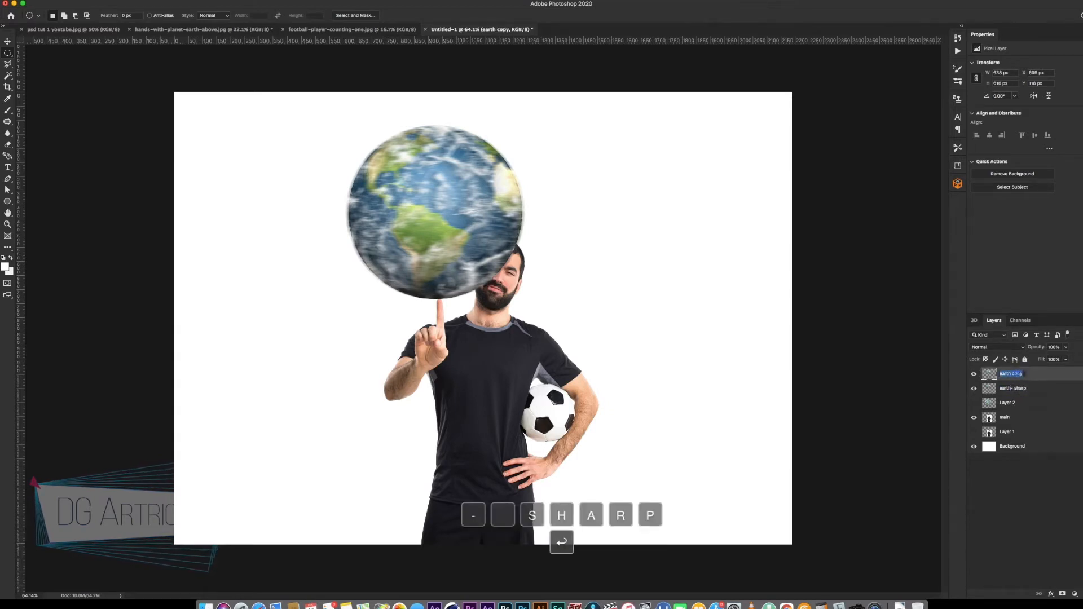
key(BackSpace)
key(BackSpace)
key(BackSpace)
key(BackSpace)
text(-motion b)
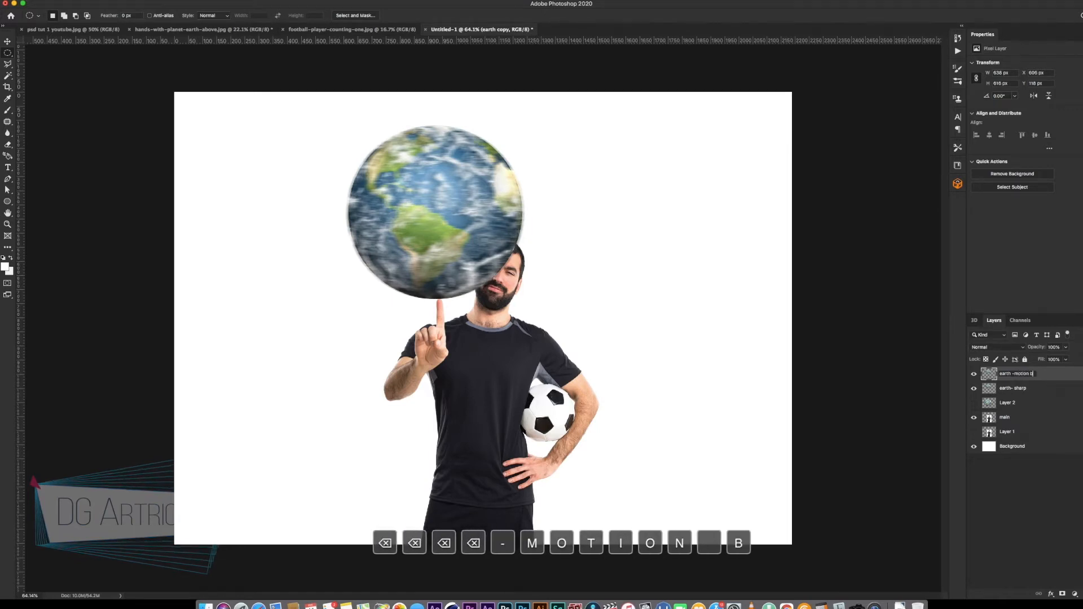
key(Return)
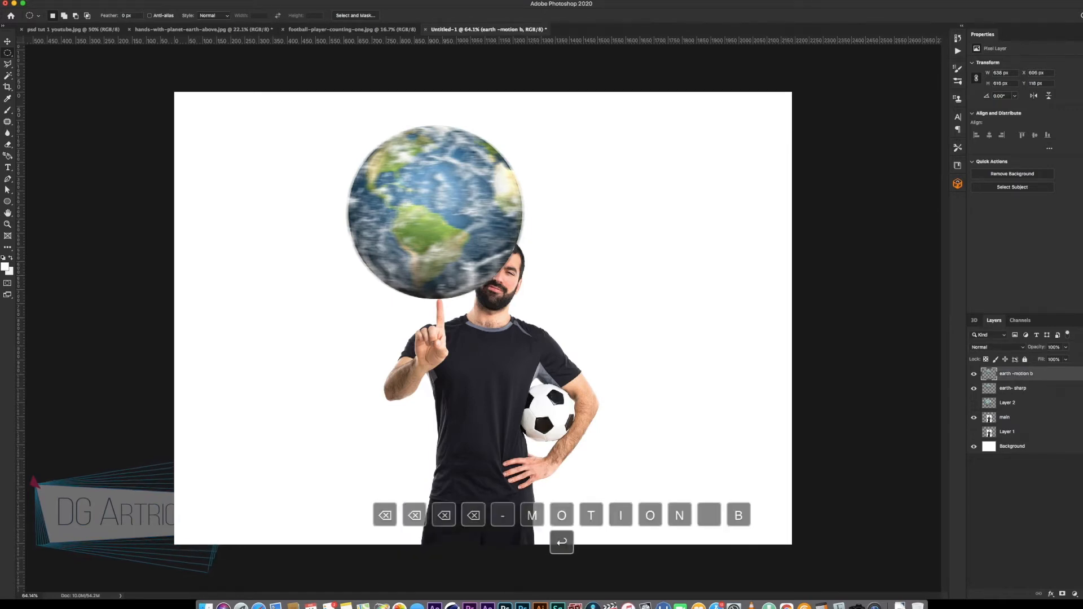
Step: Duplicate the "earth- sharp" layer, hide the original, and apply a Gaussian Blur with a 5.4-pixel radius to the copy
click(1013, 387)
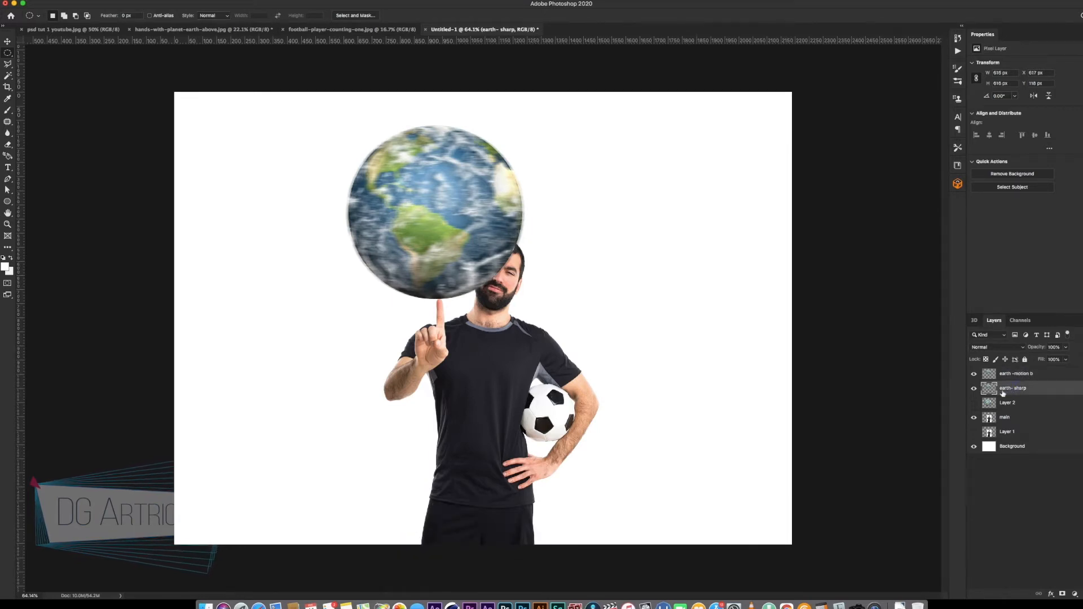
key(super+j)
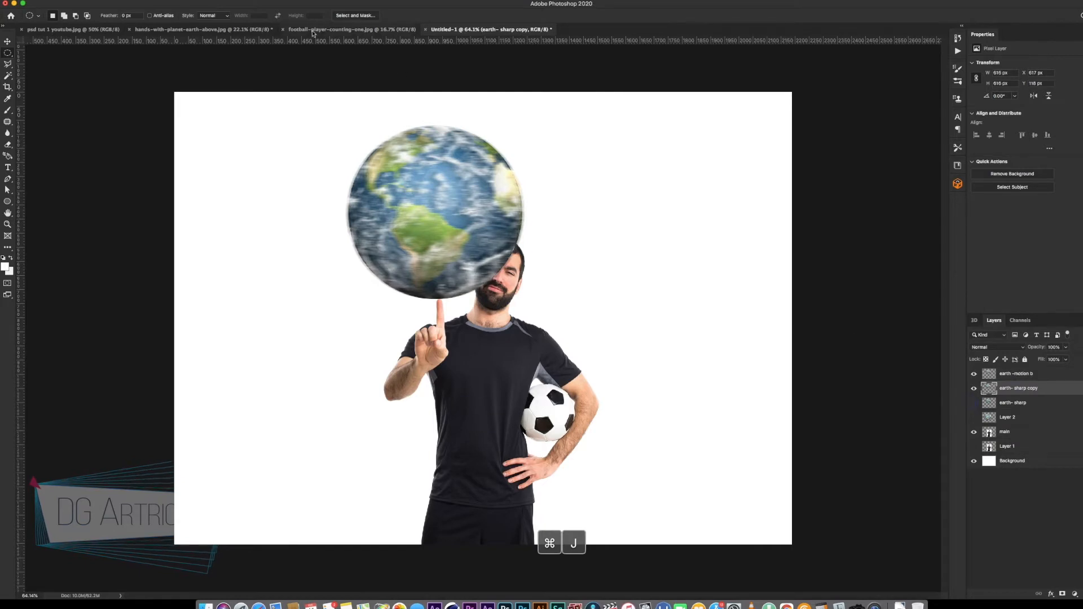
click(240, 2)
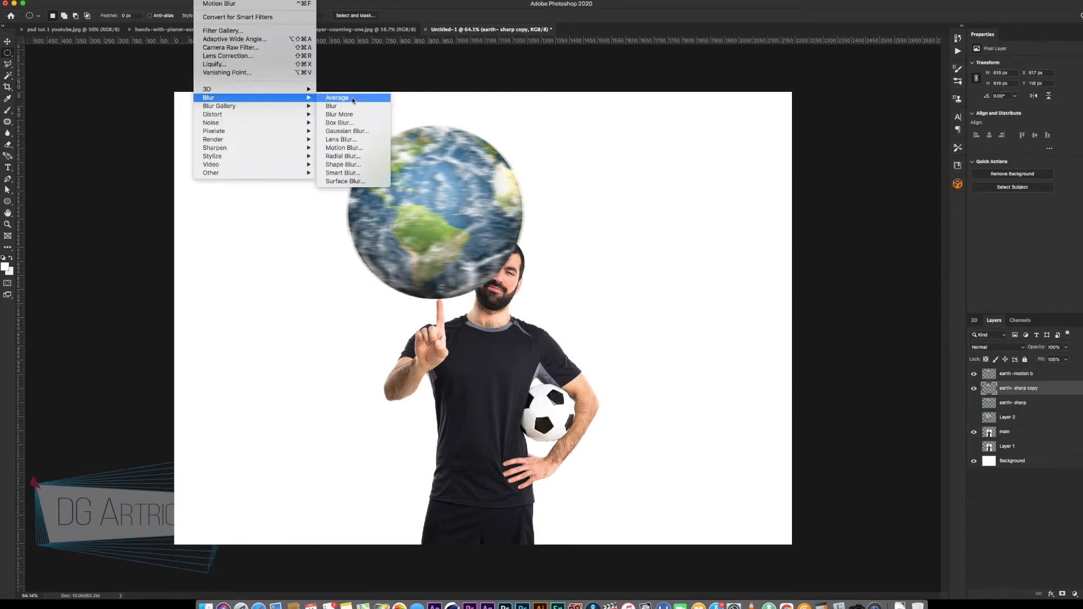
click(345, 131)
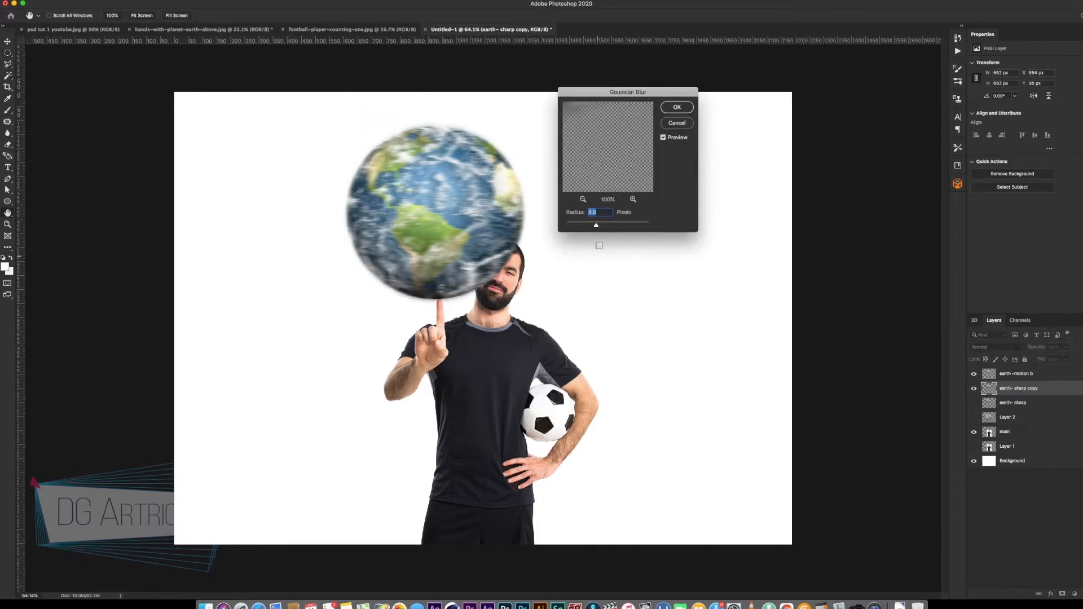
mouse_move(595, 165)
mouse_down()
mouse_move(645, 208)
mouse_move(612, 160)
mouse_up()
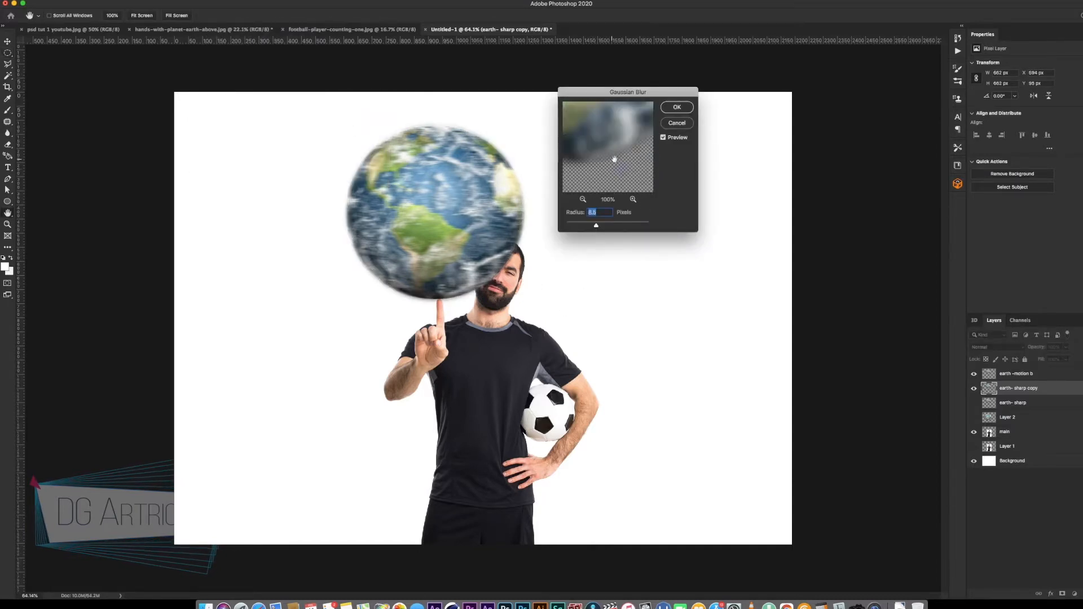
drag(590, 227, 589, 225)
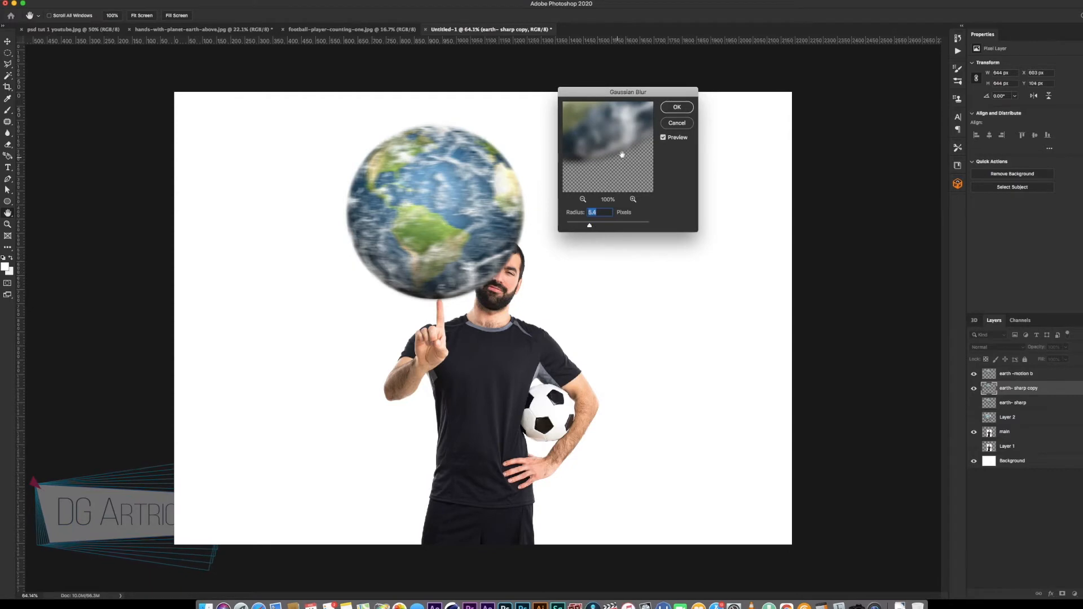
click(664, 138)
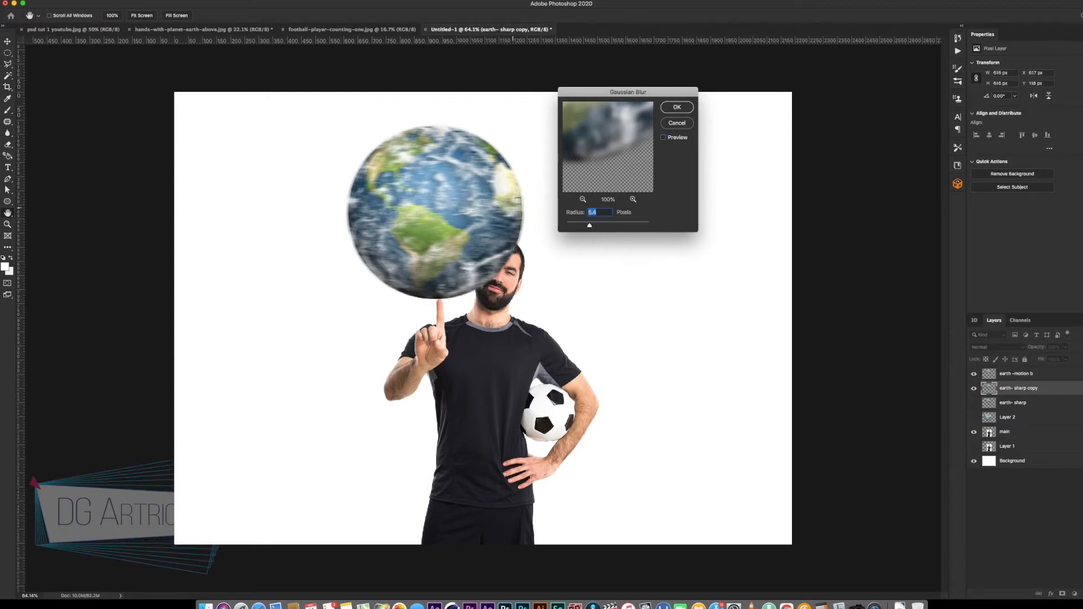
click(664, 137)
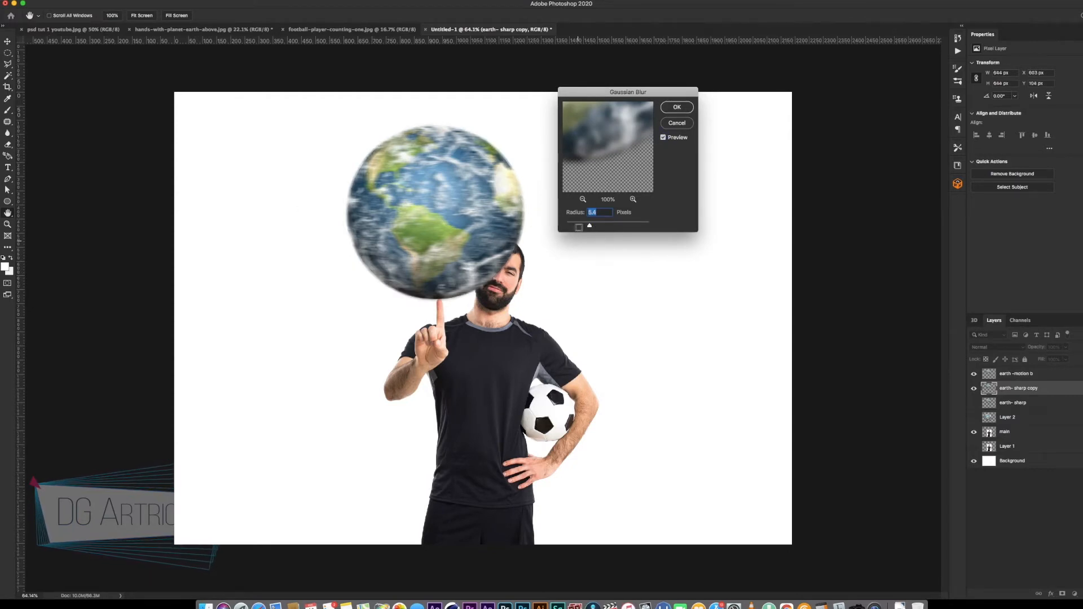
click(677, 107)
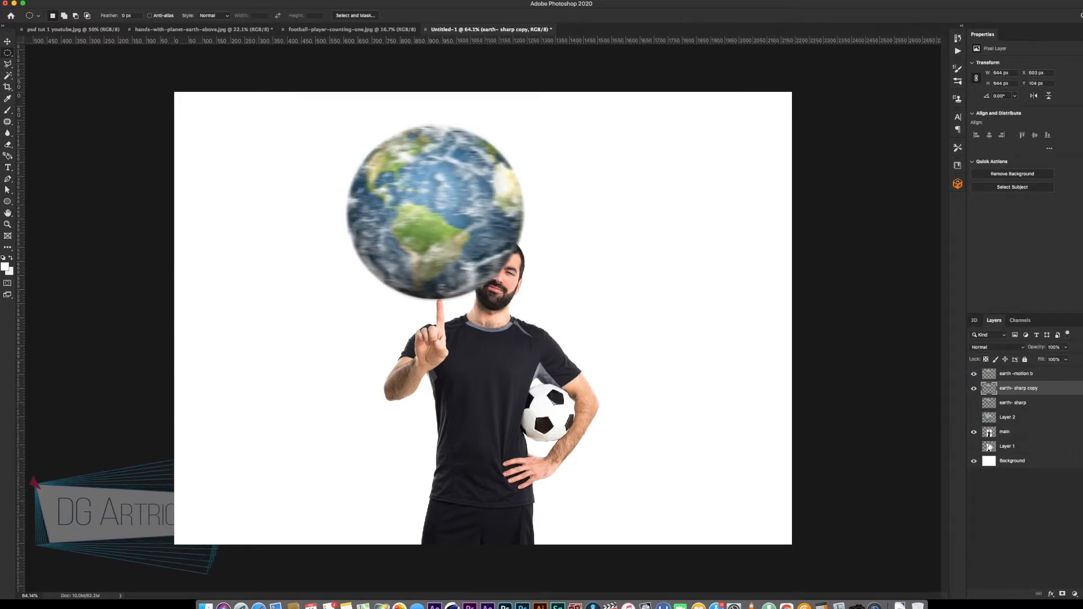
Step: Add a new layer above "main" and fill it with a deep blue of RGB 0, 68, 147
click(1000, 433)
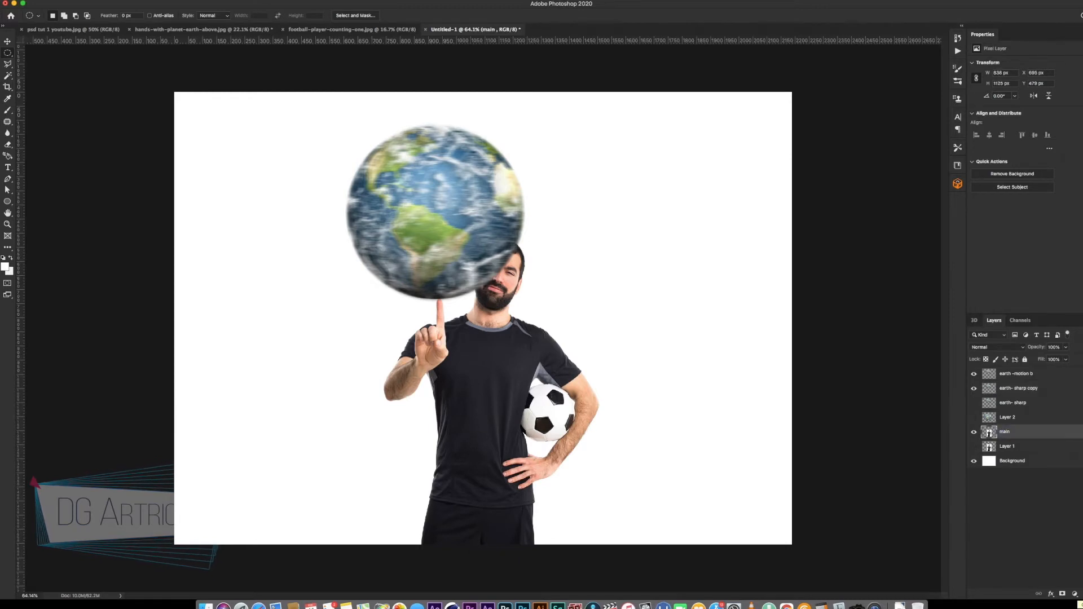
key(super+shift+alt+n)
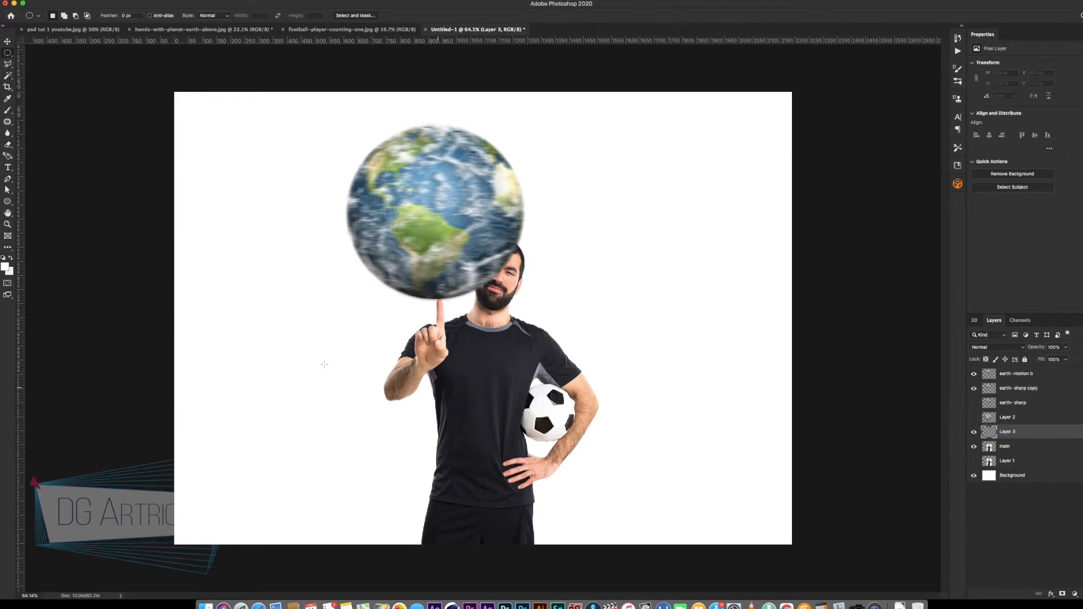
click(5, 268)
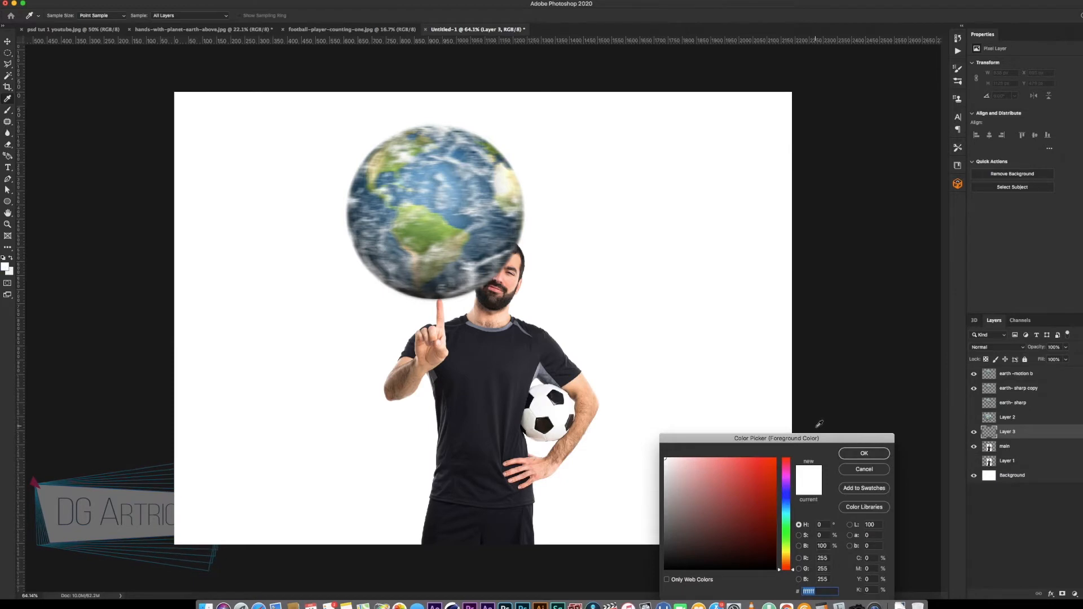
drag(818, 352, 816, 350)
click(805, 347)
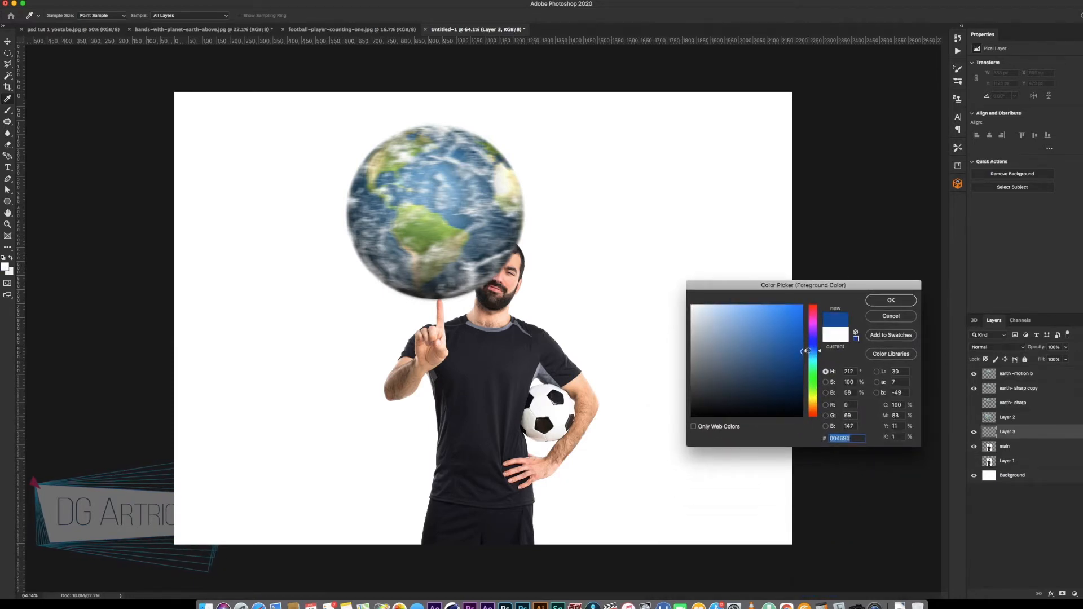
click(903, 301)
key(super+BackSpace)
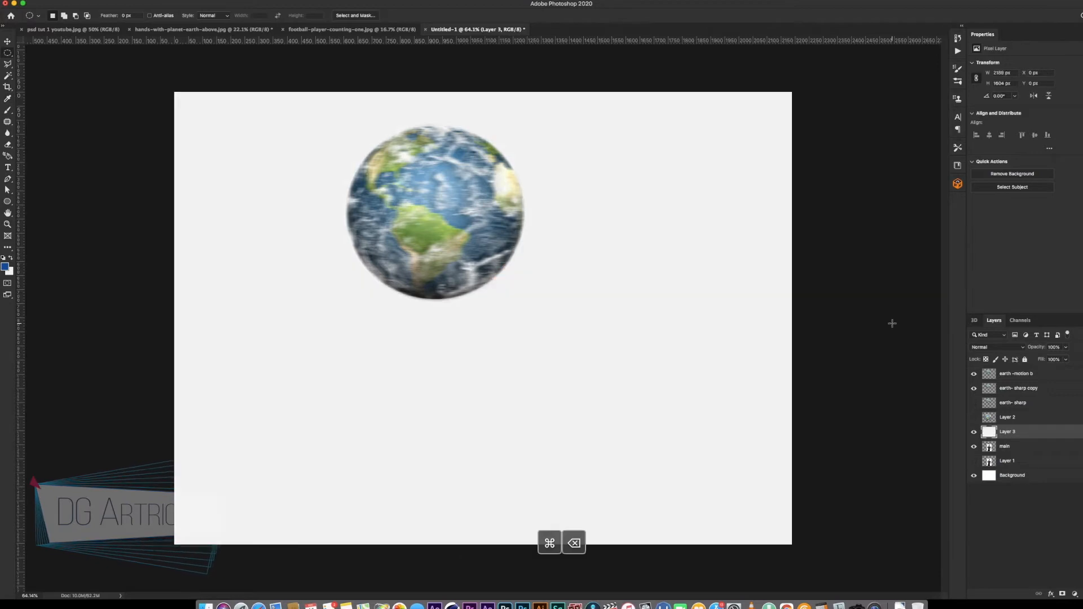
key(alt+BackSpace)
Step: Set the blue fill layer's blend mode to Multiply and its opacity to 77%
click(1014, 348)
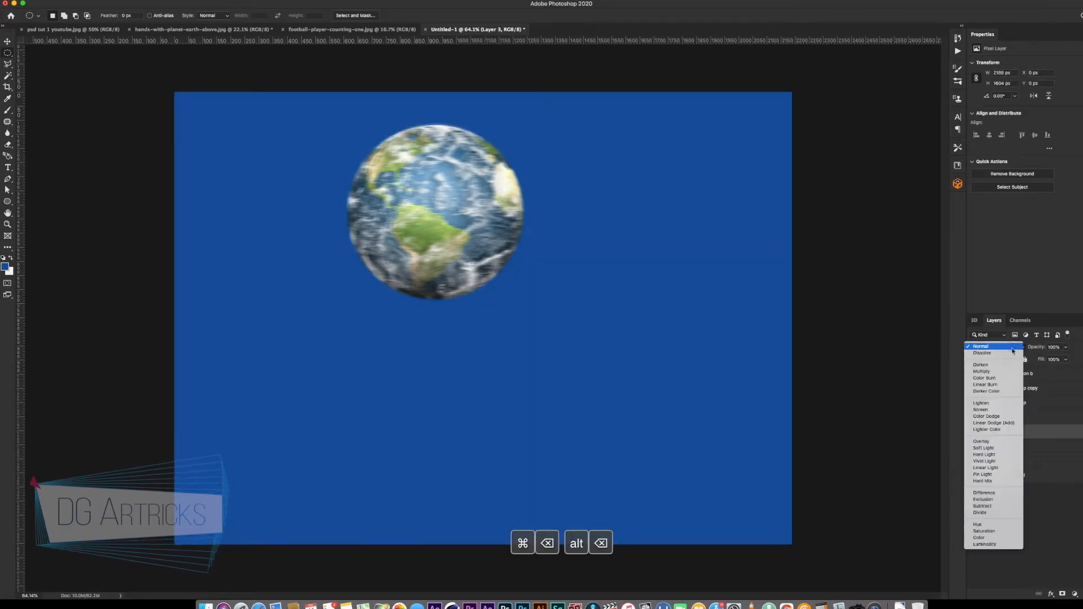
click(1011, 373)
click(1064, 348)
drag(1059, 359, 1055, 359)
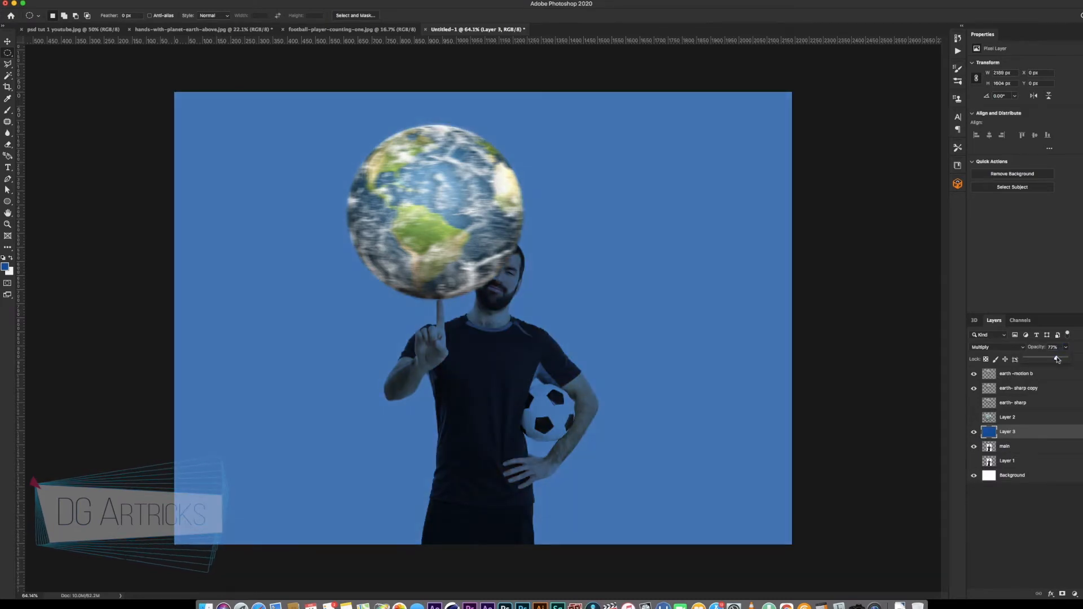
Step: Duplicate the "main" layer and apply a Gaussian Blur with a 6-pixel radius to the copy
click(1024, 511)
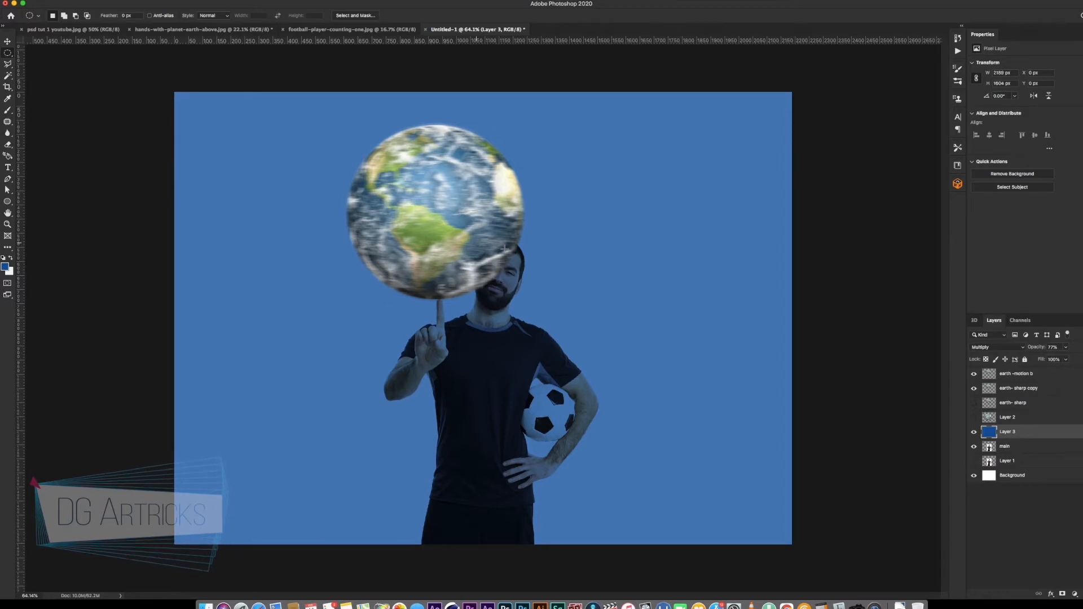
click(87, 31)
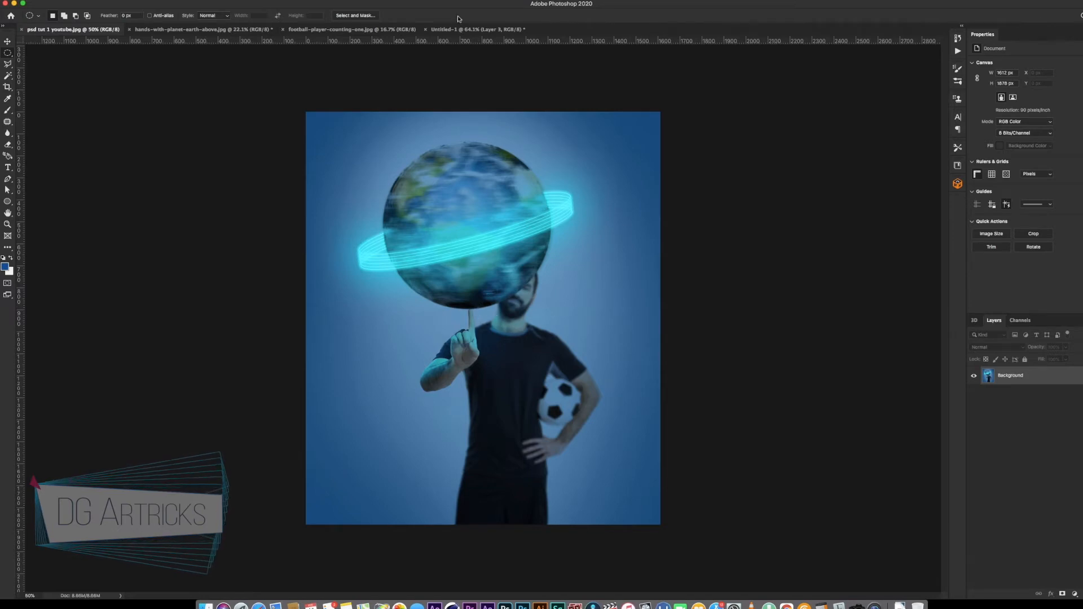
click(464, 31)
click(1004, 446)
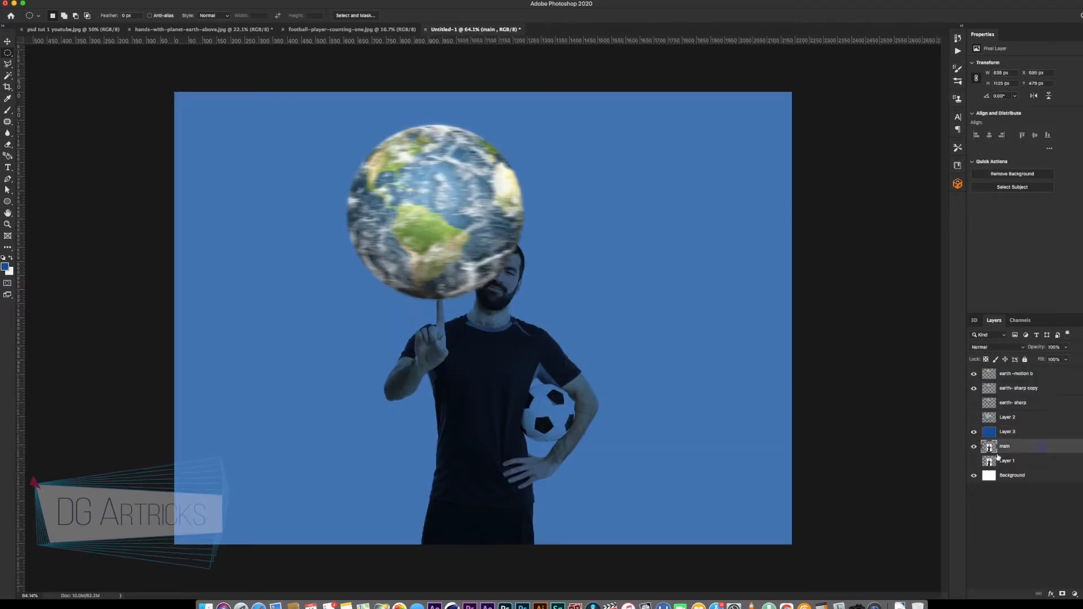
key(super+j)
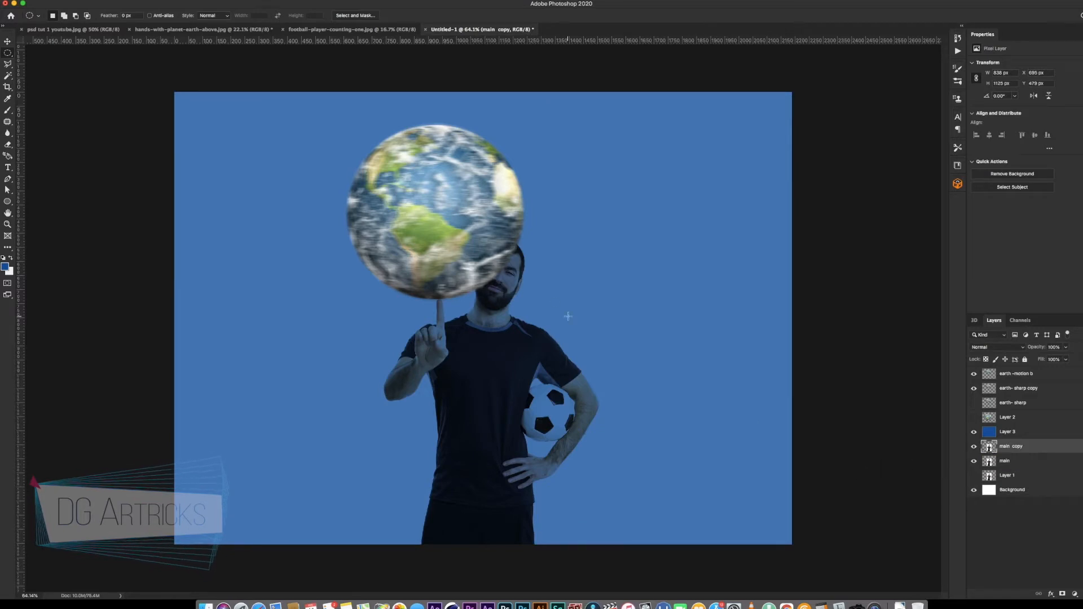
click(204, 0)
mouse_move(217, 98)
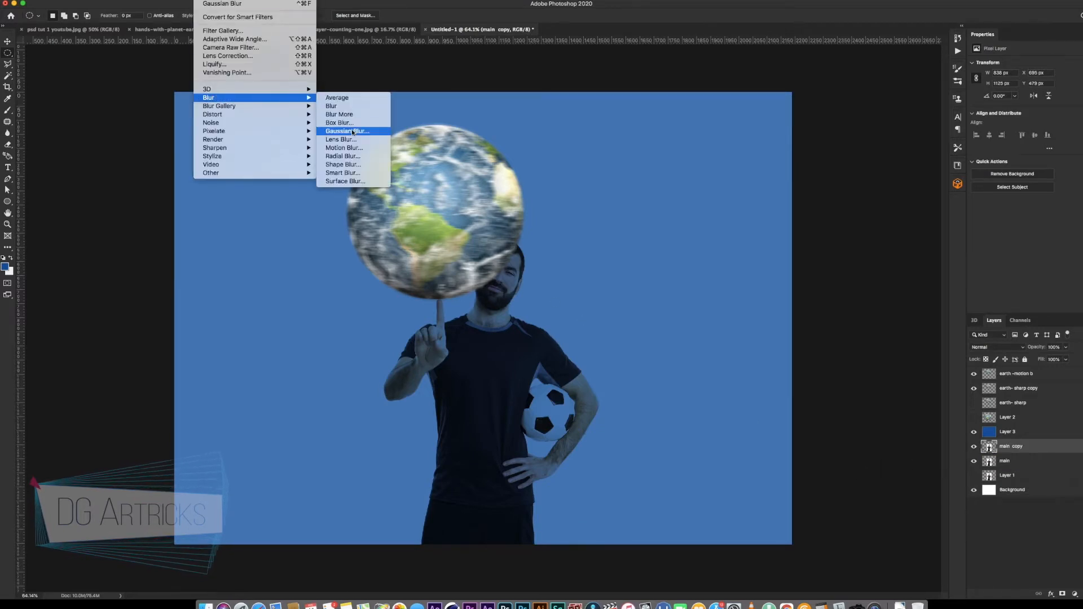
click(345, 131)
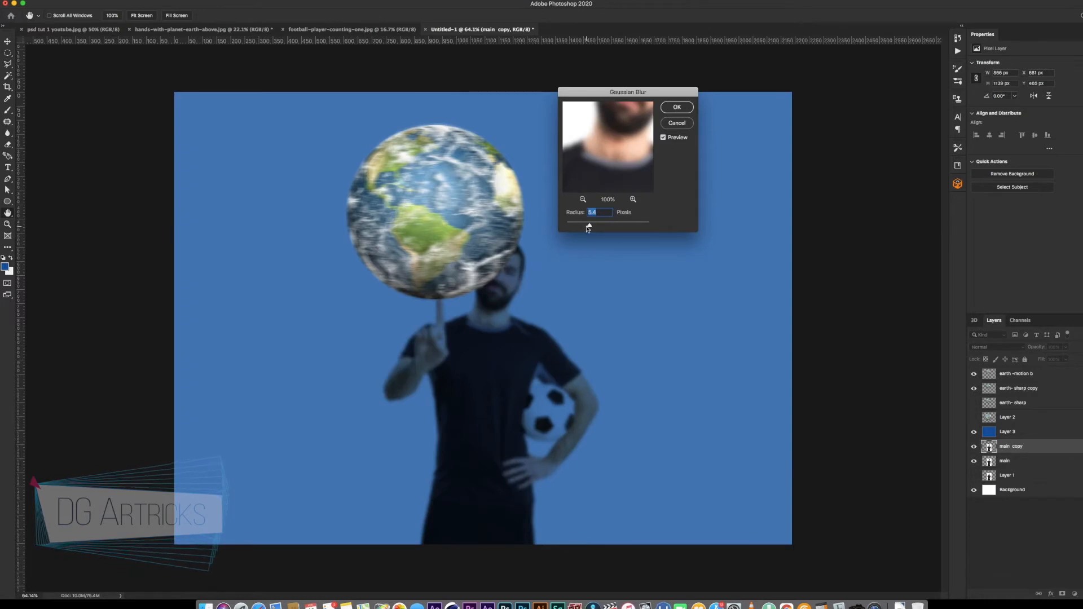
text(6)
click(677, 107)
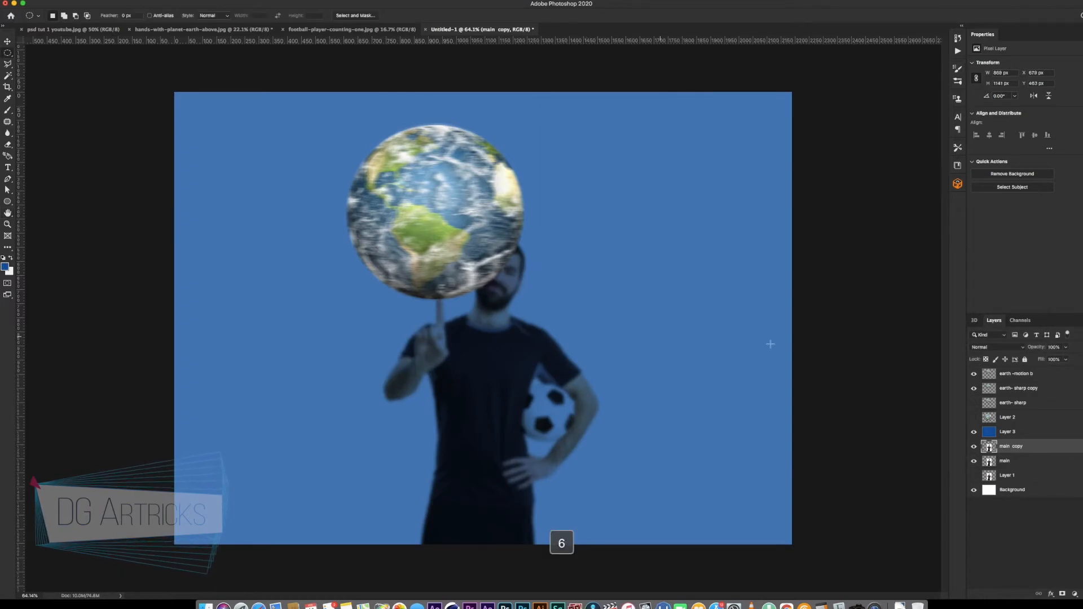
Step: Lower the blue fill layer's opacity to 47% and compare the figure with and without the blurred "main copy" layer
click(1011, 433)
click(1066, 347)
drag(1066, 358, 1054, 358)
click(1012, 446)
click(972, 447)
click(973, 447)
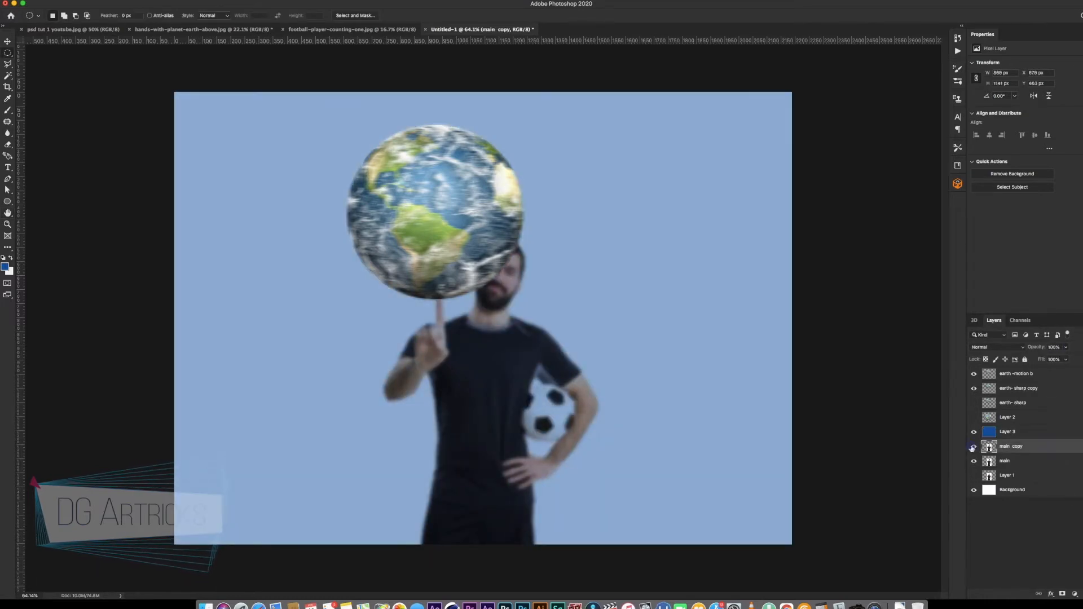
Step: On "main copy", erase the blur over the raised index finger with a small Eraser brush at 100% flow
scroll(440, 351, up, 3)
key(e)
key(bracketleft)
key(bracketleft)
key(bracketleft)
key(bracketleft)
key(bracketleft)
key(bracketleft)
key(bracketleft)
key(bracketleft)
click(974, 448)
click(974, 447)
click(1065, 347)
drag(1063, 361, 1065, 360)
drag(425, 272, 427, 263)
right_click(421, 283)
double_click(498, 319)
key(bracketleft)
key(bracketleft)
key(bracketleft)
key(bracketleft)
key(super+plus)
key(bracketleft)
key(bracketleft)
key(bracketleft)
key(bracketleft)
key(shift+0)
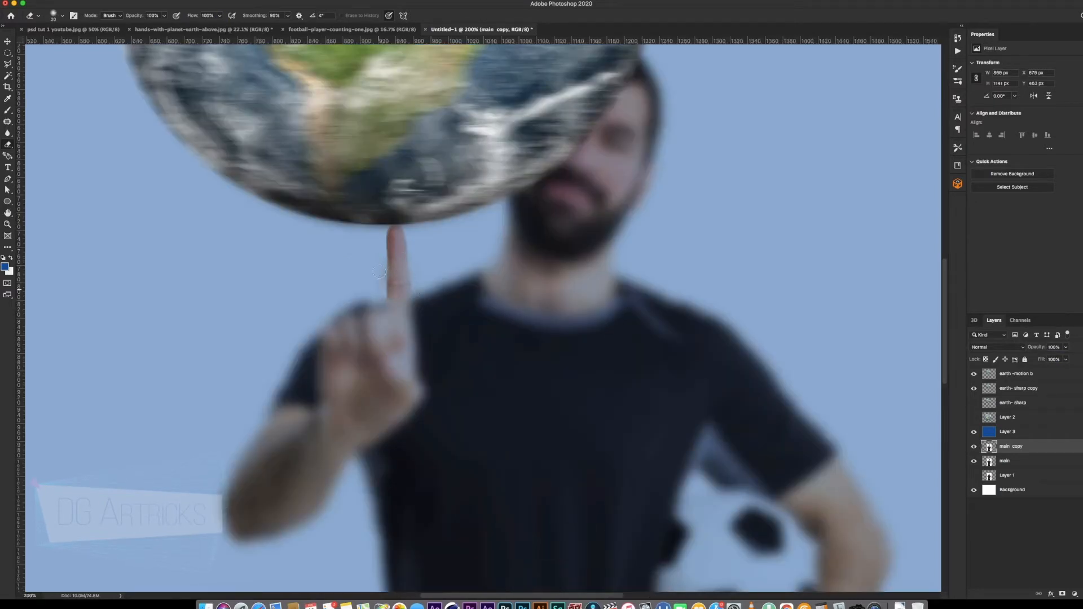
Step: Erase the blurred copy over the raised hand and along the forearm down to the elbow, adjusting the brush size to fit
mouse_move(406, 326)
mouse_down()
mouse_move(419, 331)
mouse_move(414, 309)
mouse_move(361, 344)
mouse_move(362, 416)
mouse_move(389, 417)
mouse_up()
key(bracketright)
key(bracketright)
key(bracketright)
key(bracketright)
key(bracketright)
key(bracketright)
key(bracketright)
key(bracketleft)
key(bracketleft)
key(bracketleft)
key(bracketright)
key(bracketright)
key(bracketright)
key(bracketright)
key(bracketright)
key(bracketleft)
key(bracketleft)
key(bracketleft)
key(bracketleft)
key(bracketleft)
key(bracketleft)
key(bracketleft)
key(bracketleft)
key(bracketright)
key(bracketright)
key(bracketright)
key(bracketright)
drag(307, 437, 248, 516)
Step: Set the Eraser flow to 24%, soften the blur edge around the sleeve beside the forearm, and undo the last two strokes
key(bracketright)
key(bracketright)
key(bracketright)
key(bracketright)
key(bracketright)
key(bracketright)
key(bracketright)
key(bracketright)
key(bracketleft)
key(shift+2)
key(shift+4)
drag(308, 417, 288, 398)
key(super+z)
key(super+z)
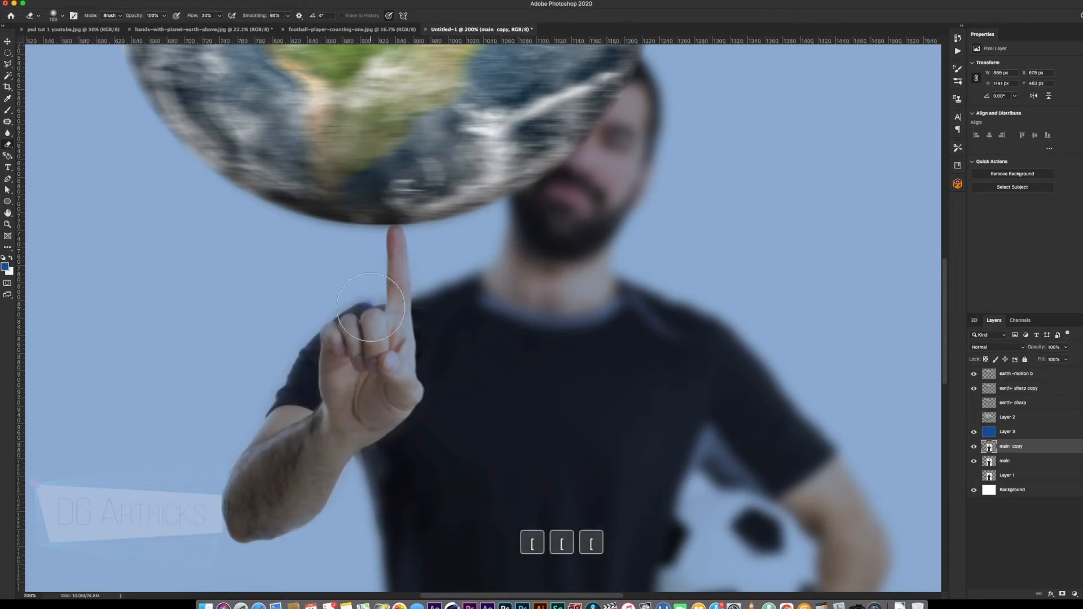
Step: Refine the erased edge around the knuckles with a small Eraser brush and compare the result with "main copy" hidden and shown
key(super+minus)
key(super+minus)
key(super+equal)
key(bracketleft)
key(bracketleft)
key(bracketleft)
key(bracketleft)
key(bracketleft)
key(bracketleft)
key(bracketleft)
key(bracketleft)
key(bracketleft)
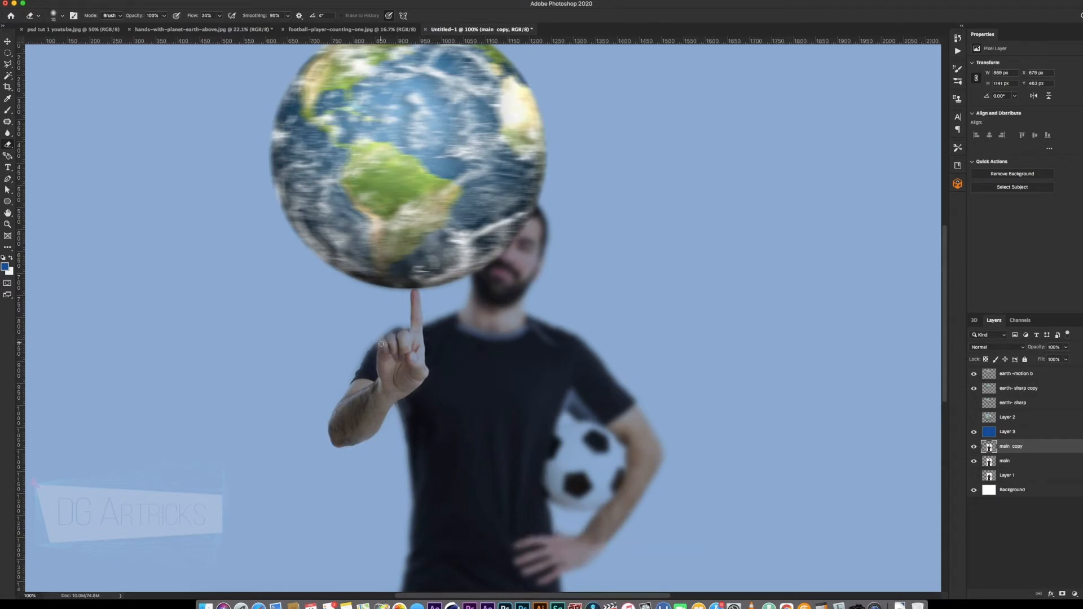
key(bracketright)
key(bracketleft)
key(bracketleft)
click(973, 447)
click(973, 447)
key(super+minus)
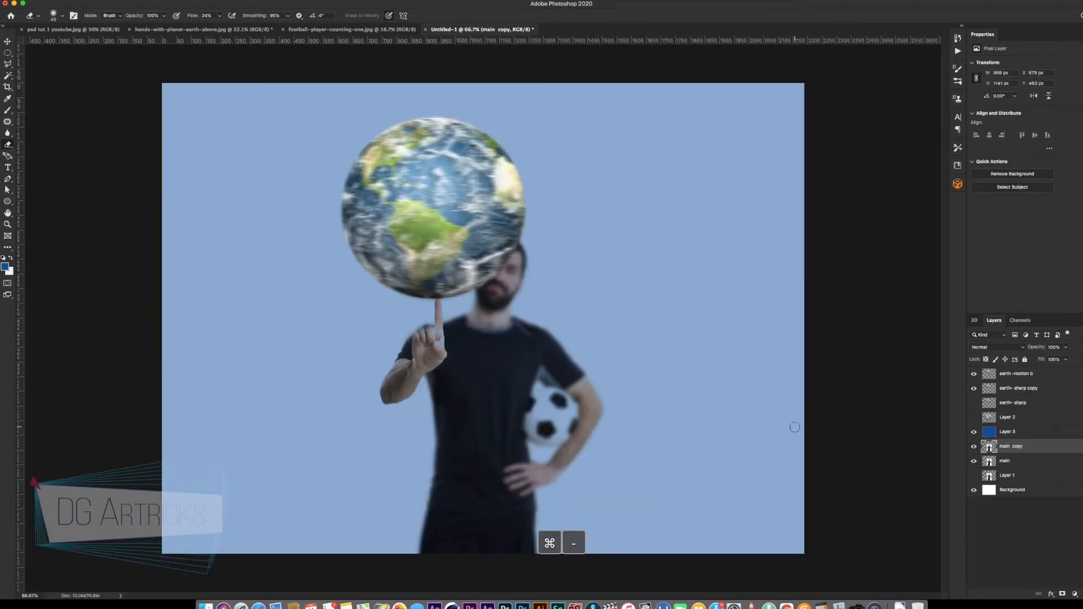
Step: Set the opacity of the blue fill layer "Layer 3" to 58%
click(1033, 436)
click(1066, 346)
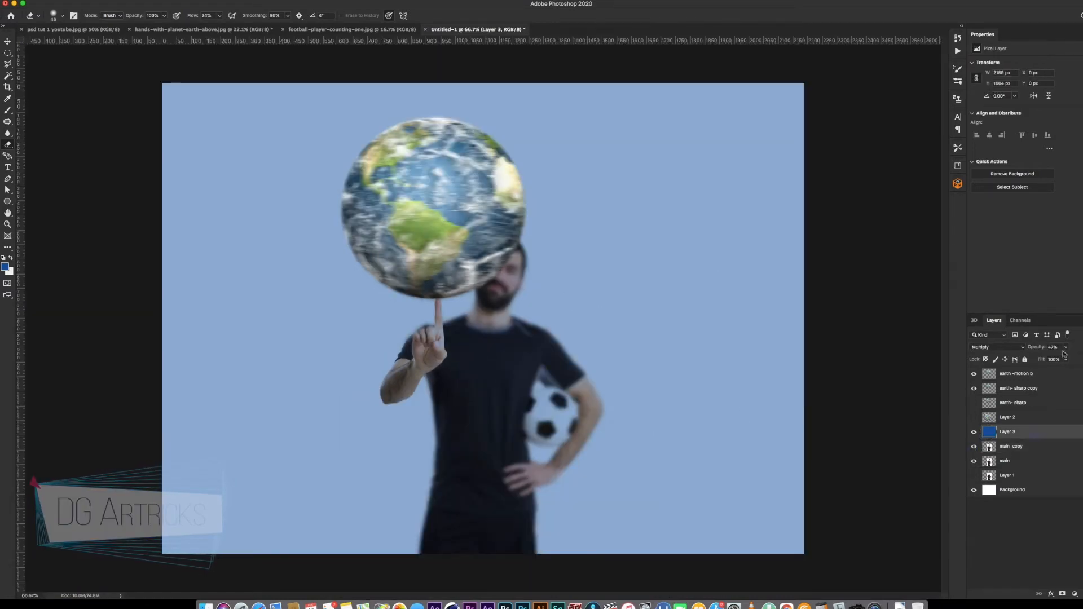
drag(1054, 363, 1070, 359)
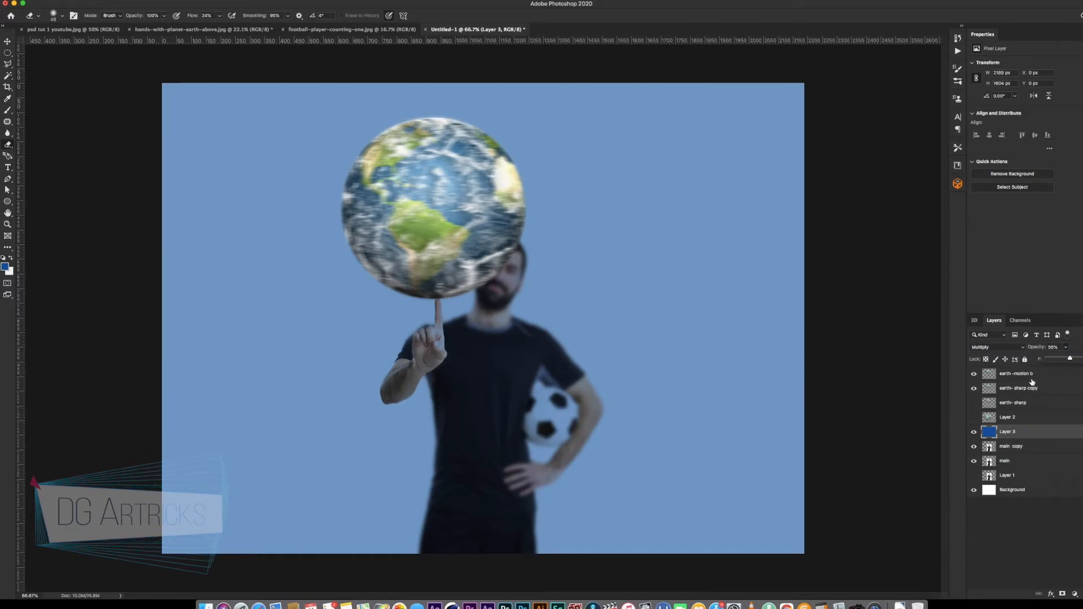
Step: Add a Curves adjustment layer above "earth -motion b" and pull the RGB curve's shadows down slightly at input 32
click(1031, 376)
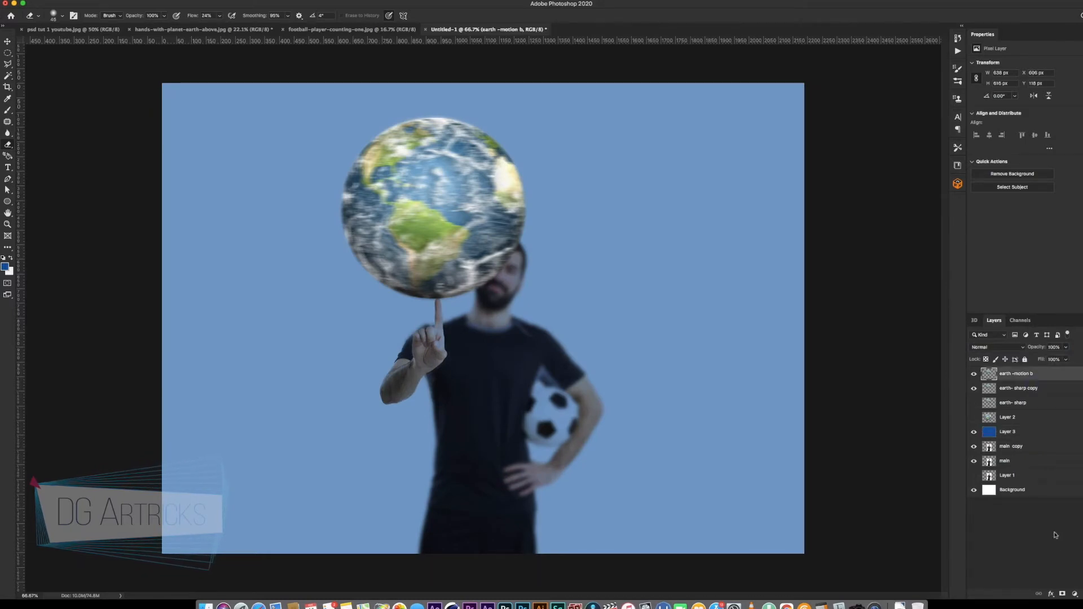
click(1074, 594)
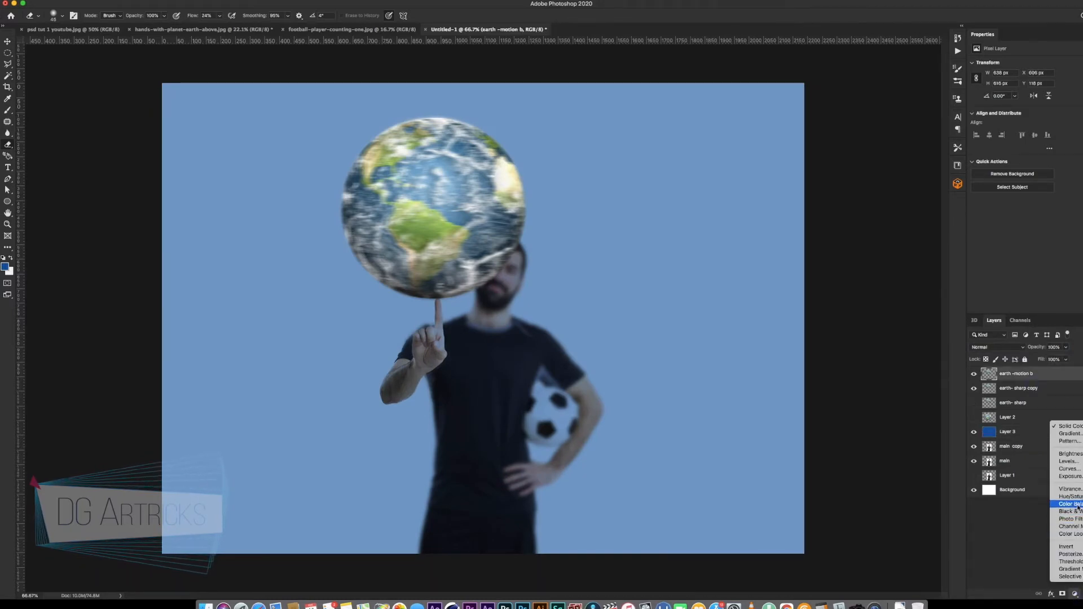
click(1071, 468)
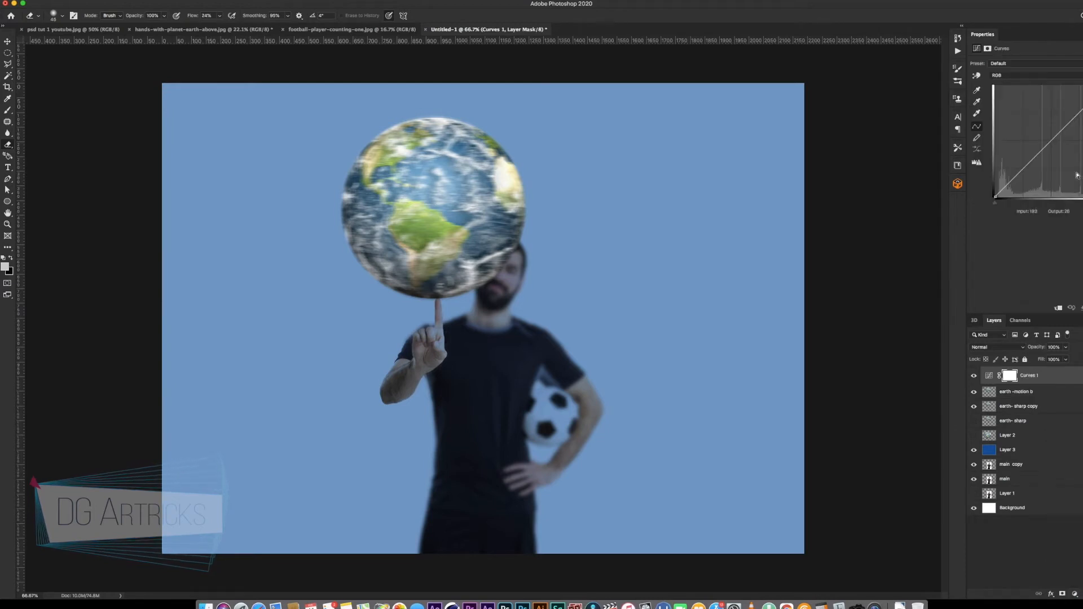
drag(1009, 181, 1009, 185)
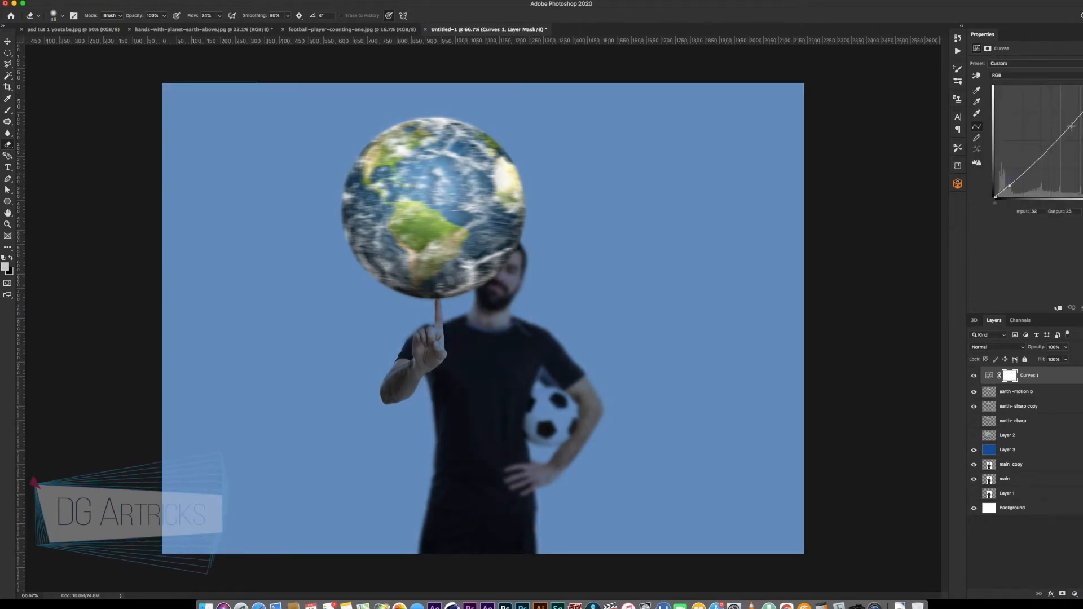
Step: Shape the Curves layer's Blue channel with a shadow point at input 31, output 33, and its Red channel with one at 41, 44
click(1052, 78)
click(1050, 99)
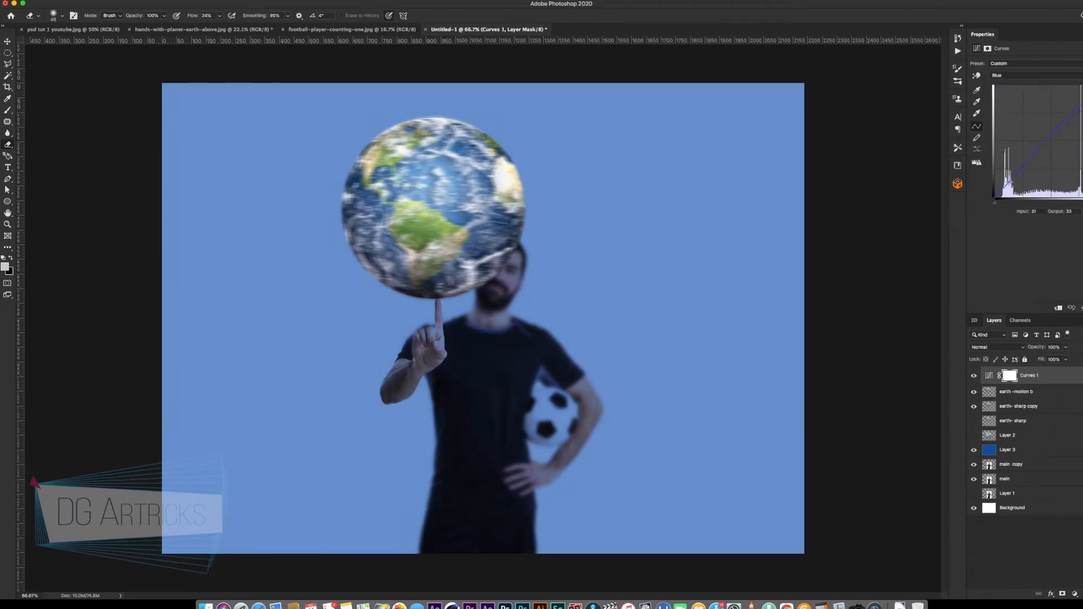
click(1027, 75)
click(1027, 59)
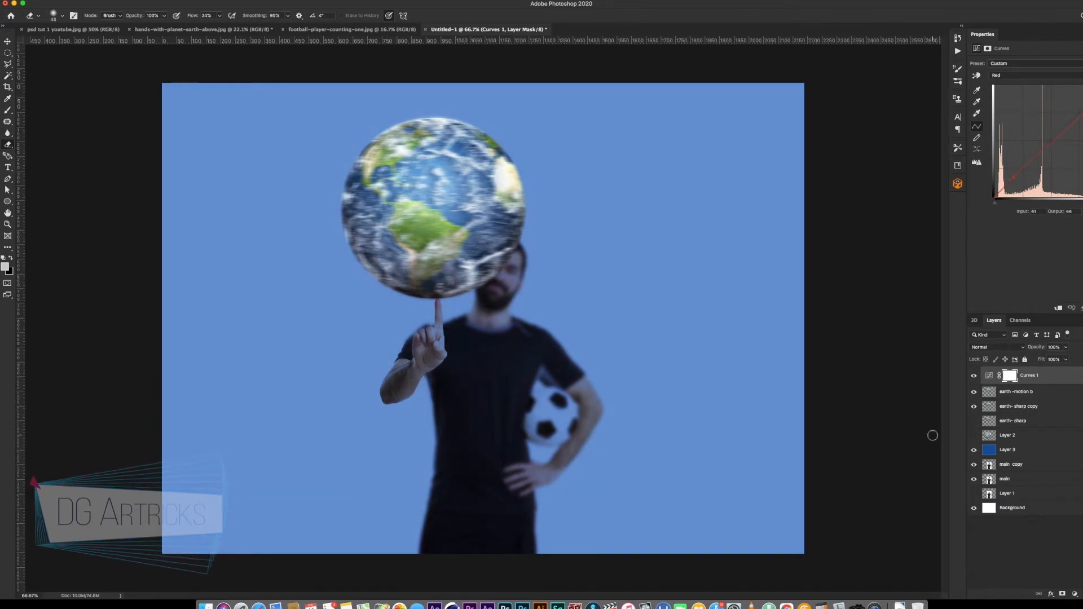
Step: Draw an ellipse about 945 by 224 px across the globe above "Layer 3", with no fill and a cyan stroke
click(1026, 449)
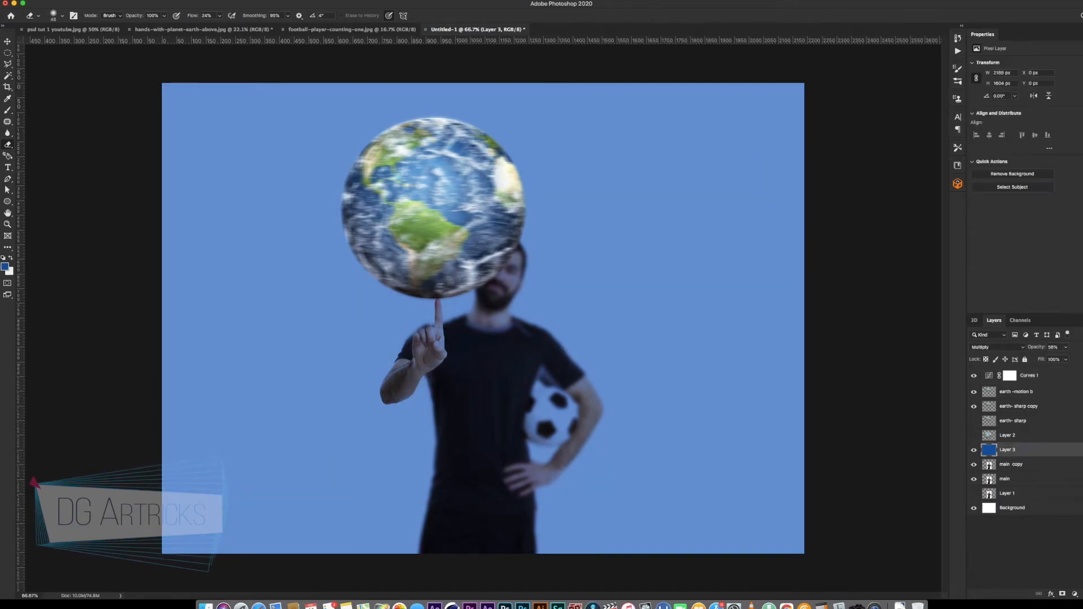
click(7, 203)
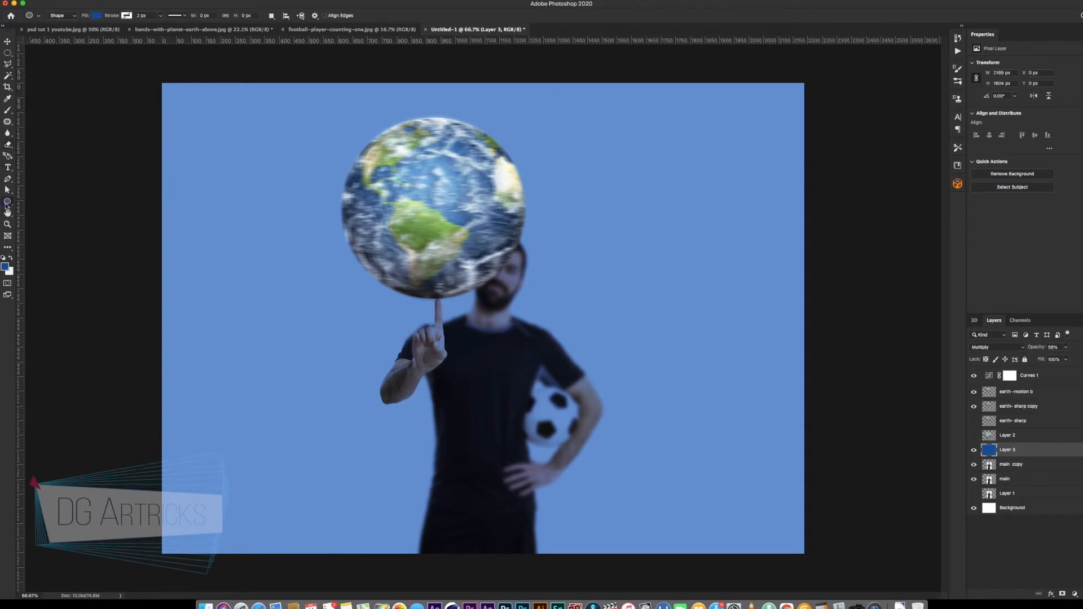
click(97, 17)
click(44, 32)
click(127, 16)
click(179, 32)
click(786, 315)
click(889, 301)
drag(287, 204, 564, 269)
Step: Set the ellipse's stroke width to 5 px
key(m)
click(1025, 103)
click(7, 191)
click(194, 16)
double_click(175, 15)
text(5)
key(Return)
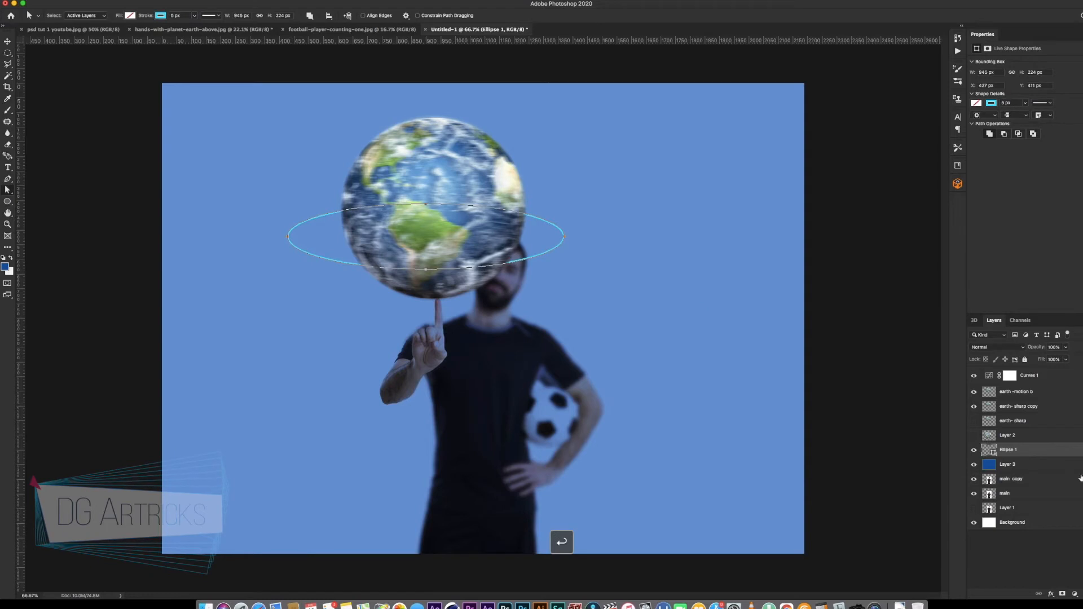
Step: Transform the ellipse into a flatter ring about 828 by 142 px, tilted up to the right and centred around the globe
key(super+t)
drag(570, 305, 576, 290)
drag(503, 244, 505, 222)
drag(424, 182, 426, 207)
drag(288, 243, 321, 239)
drag(428, 244, 417, 241)
key(Return)
key(Return)
Step: Rename the ellipse layer "Light line" and move it above the "earth -motion b" layer
click(1013, 451)
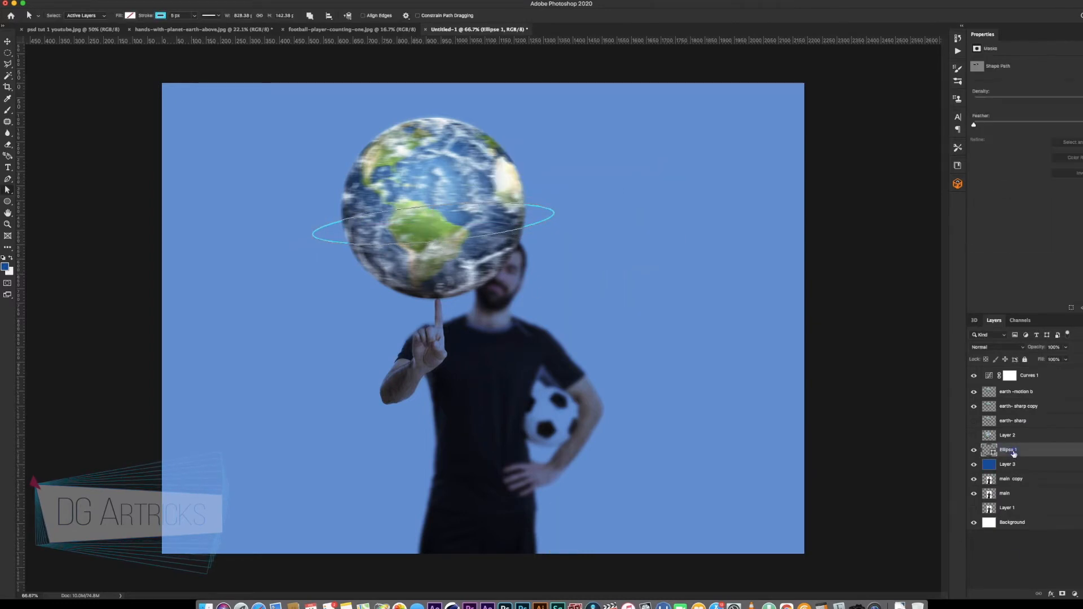
text(Light line)
key(Return)
drag(1009, 449, 1058, 389)
Step: Duplicate the "Light line" layer and nudge the copy slightly above the original ring
key(m)
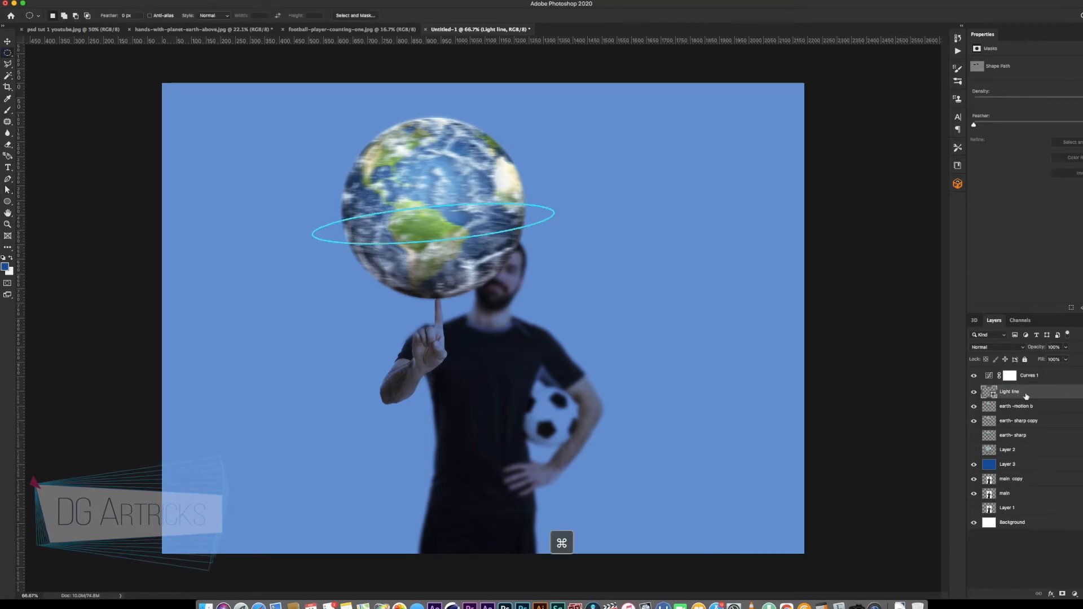
key(super+j)
key(super+Up)
key(super+Up)
key(super+Up)
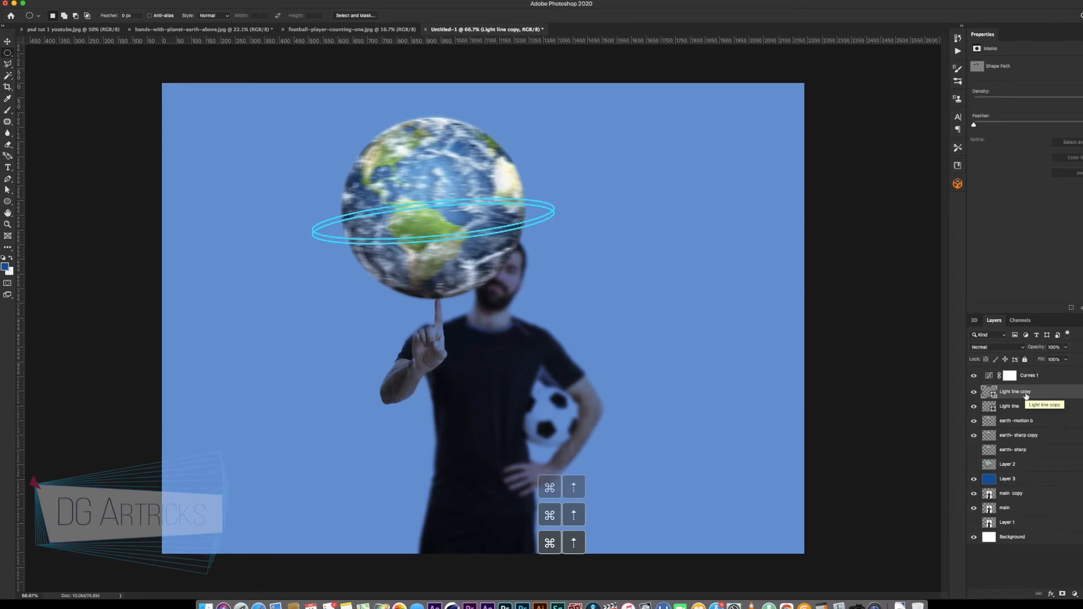
Step: Duplicate "Light line copy" and nudge the new ring into place above the other two
key(super+j)
key(super+Up)
key(super+Up)
key(super+Up)
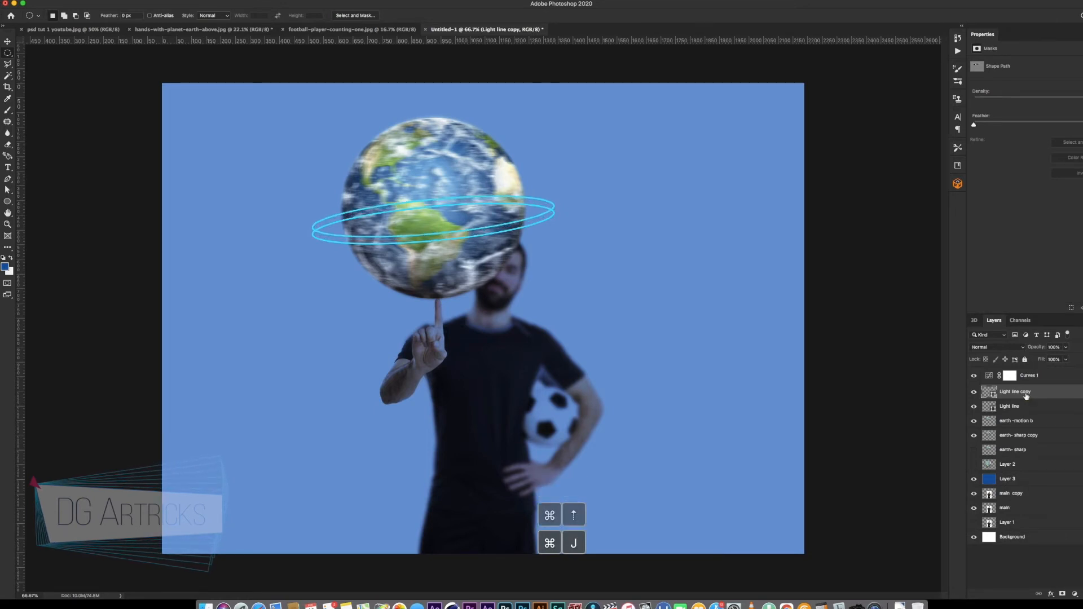
key(super+Down)
key(super+Down)
key(super+Down)
key(super+Down)
key(super+Down)
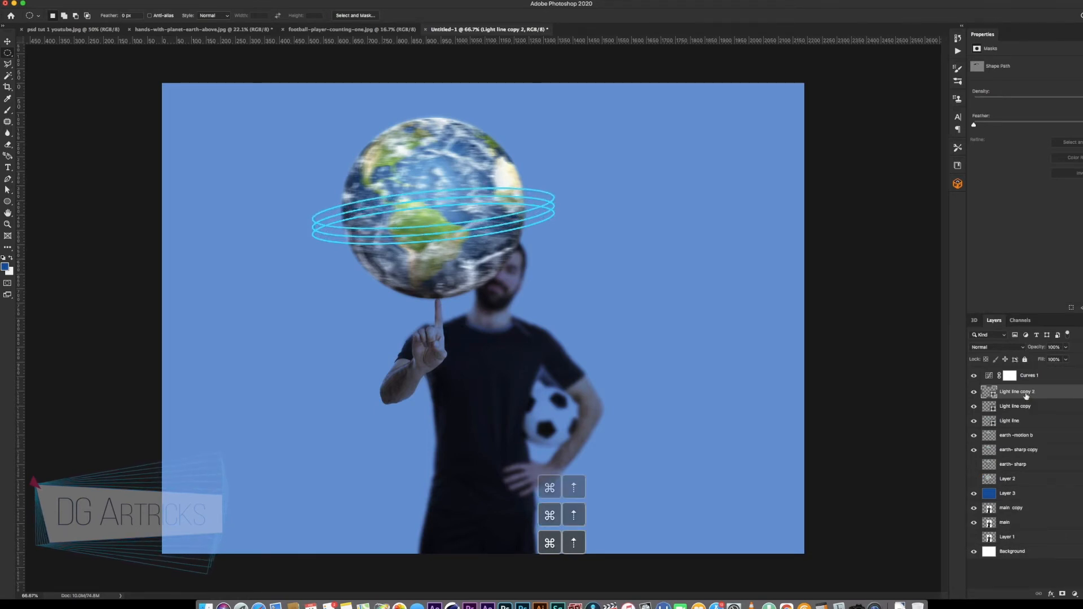
key(super+Down)
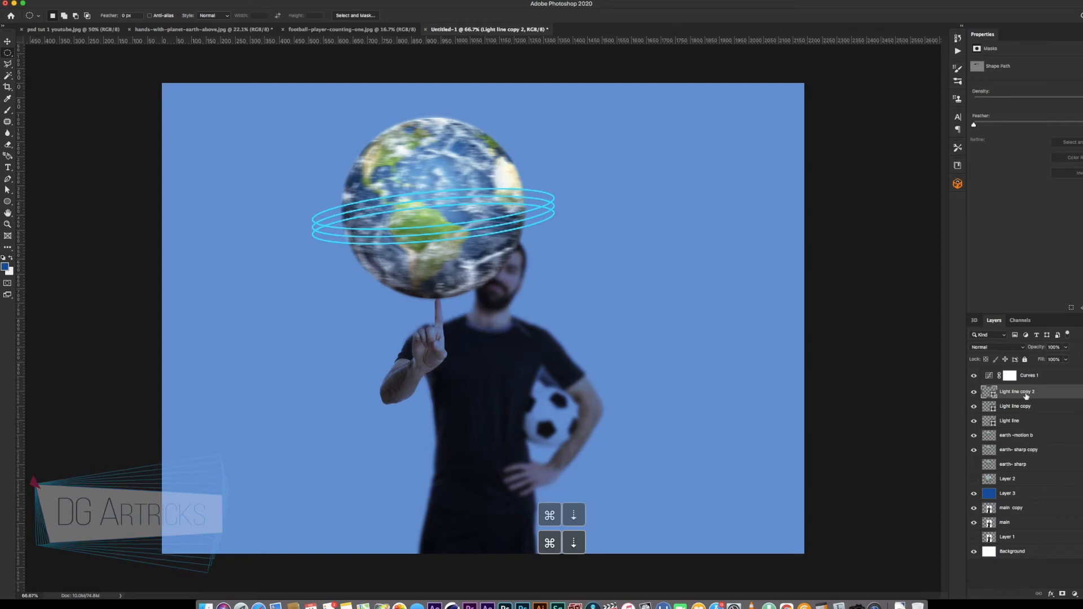
Step: Rasterize the three "Light line" layers and merge them into one layer
shift+click(1035, 420)
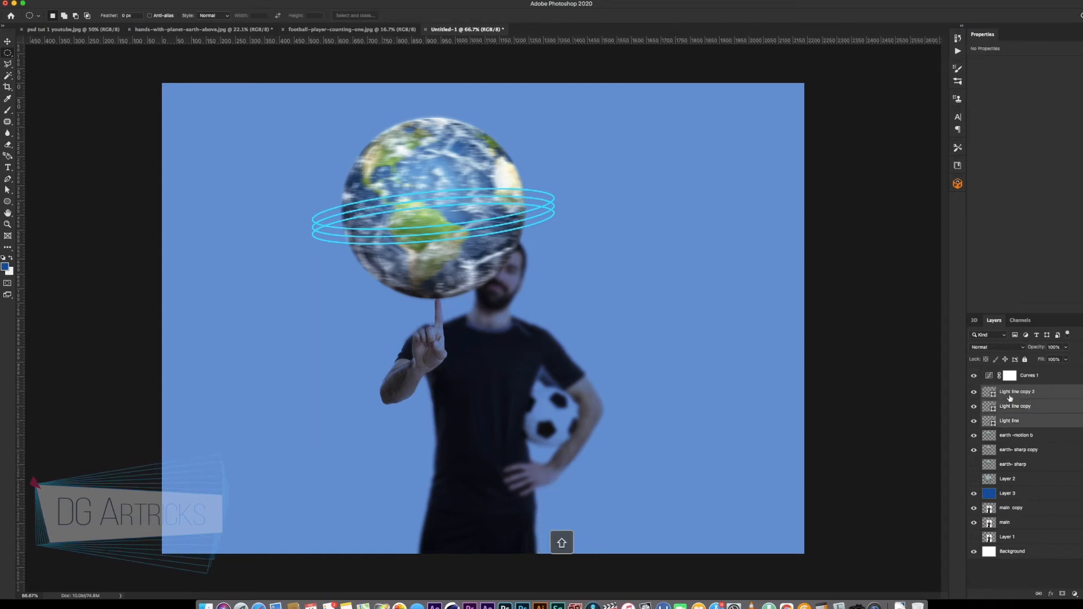
right_click(1040, 406)
click(999, 348)
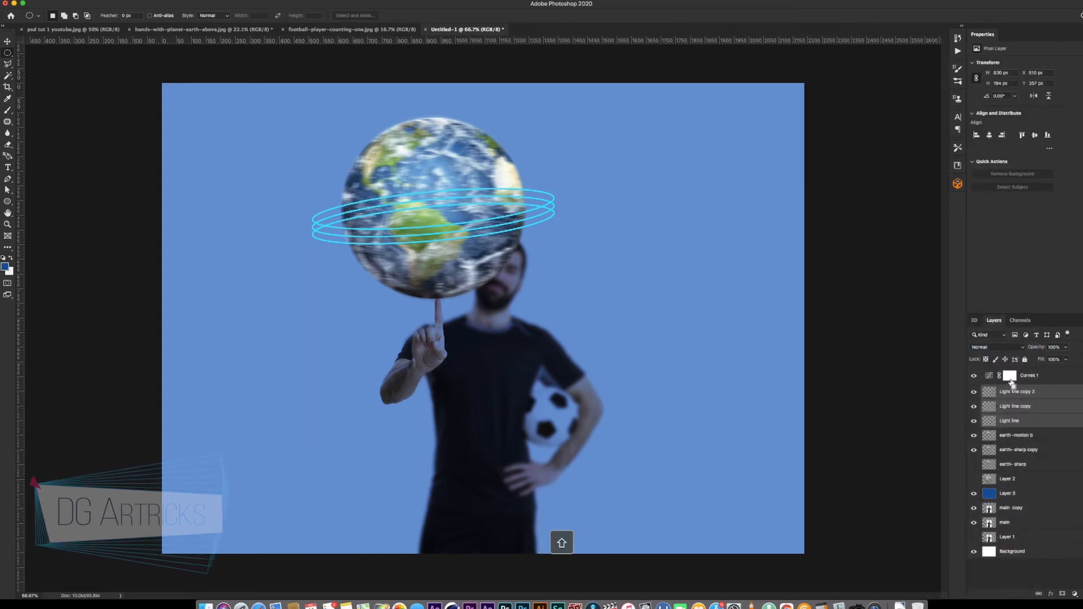
key(super+e)
Step: Add a cyan Outer Glow in Linear Dodge (Add) mode to the merged rings, with 39% opacity and a size of about 73 px
double_click(1056, 395)
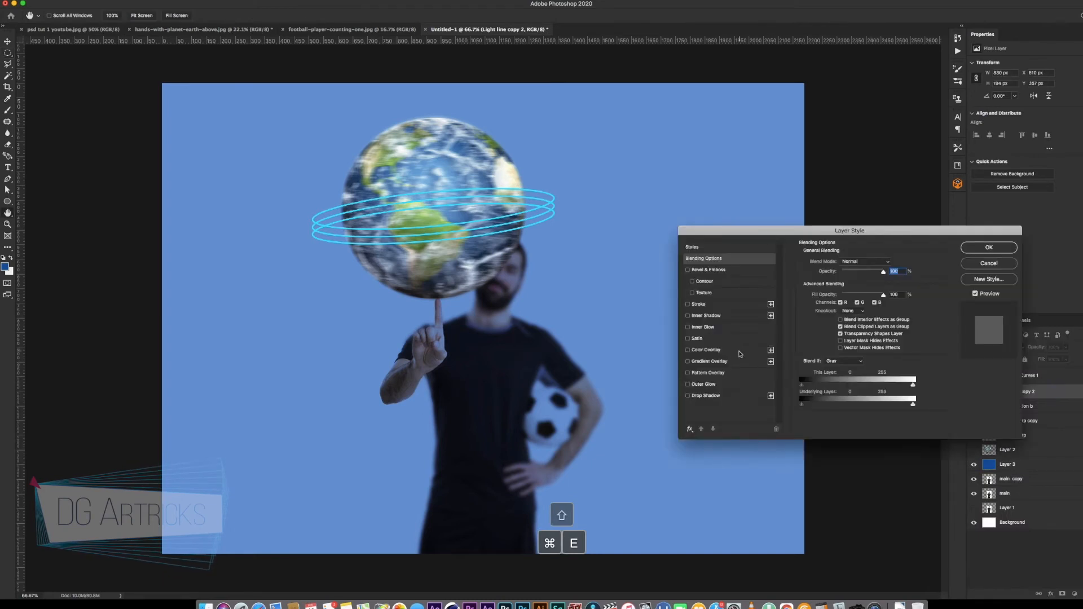
click(716, 385)
drag(844, 338, 834, 341)
click(856, 272)
drag(834, 338, 845, 341)
drag(855, 272, 846, 272)
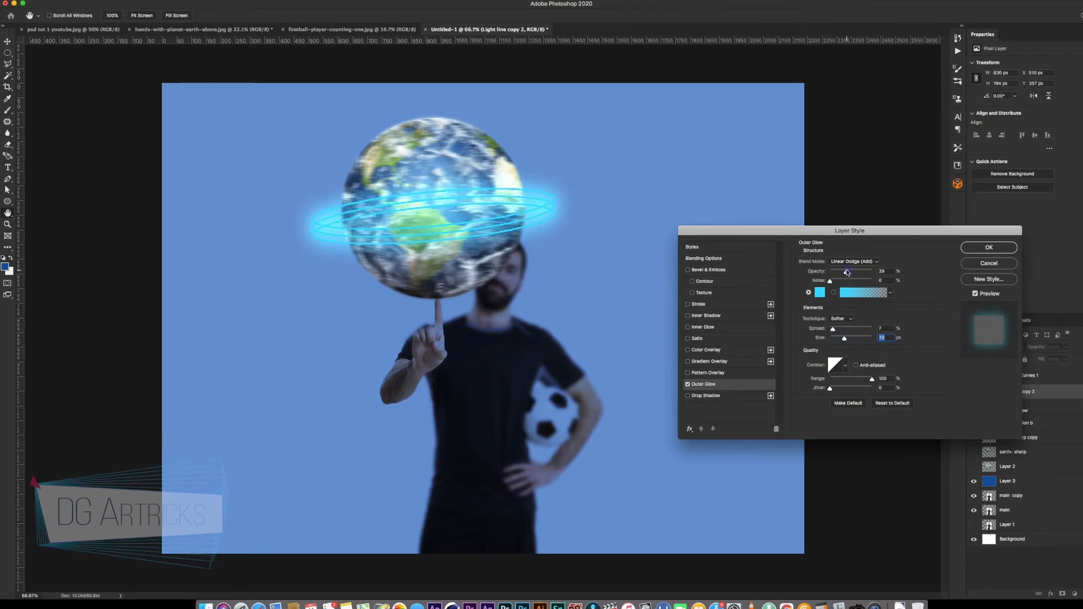
key(Return)
Step: Erase the rear arcs of the glowing rings across the globe so only the front arcs cross it
scroll(476, 239, up, 5)
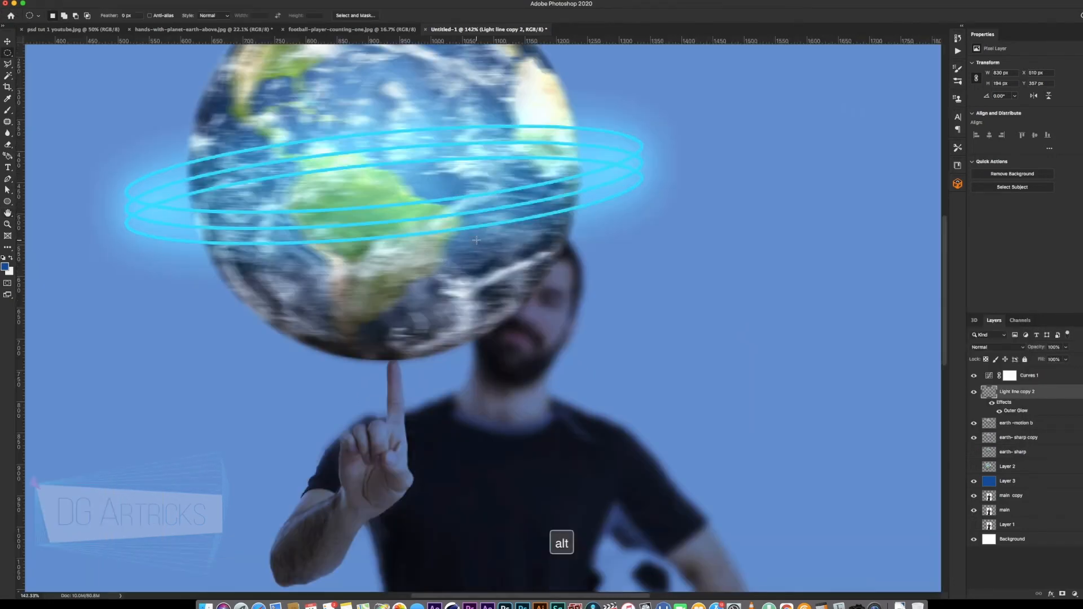
key(e)
right_click(468, 143)
click(585, 217)
click(222, 17)
mouse_move(559, 130)
mouse_down()
mouse_move(565, 156)
mouse_move(556, 155)
mouse_move(564, 146)
mouse_move(528, 153)
mouse_move(537, 131)
mouse_move(429, 136)
mouse_move(492, 145)
mouse_move(320, 141)
mouse_move(445, 154)
mouse_move(273, 134)
mouse_move(248, 164)
mouse_up()
key(bracketright)
key(bracketright)
key(bracketright)
key(bracketright)
key(p)
key(p)
key(e)
scroll(231, 175, up, 6)
drag(356, 174, 355, 132)
key(super+0)
Step: Add an Overlay layer above "earth -motion b" and choose a light cyan foreground colour
click(1025, 423)
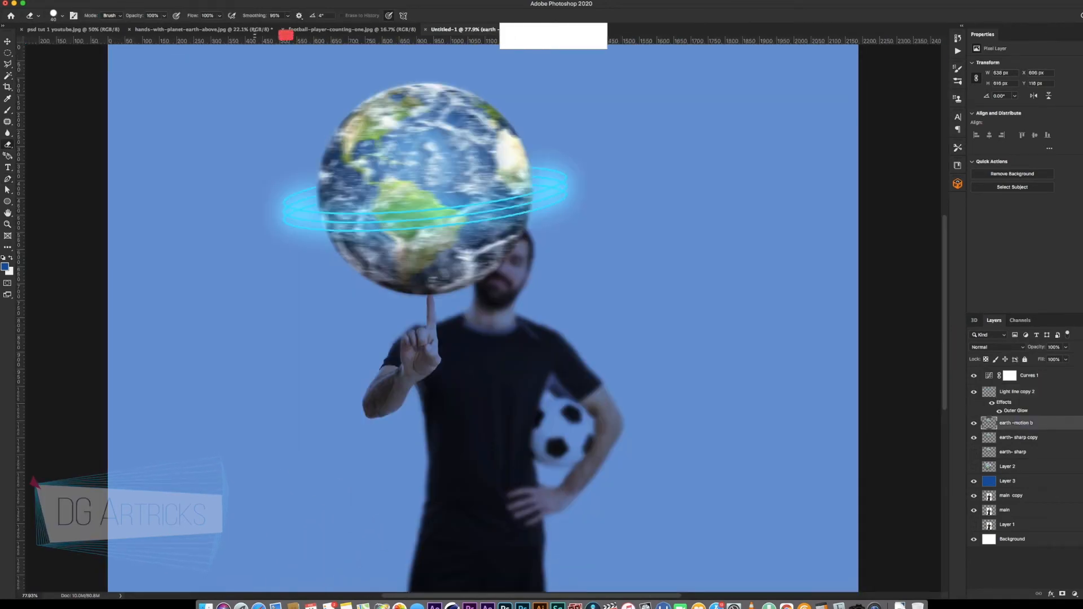
click(1082, 593)
key(b)
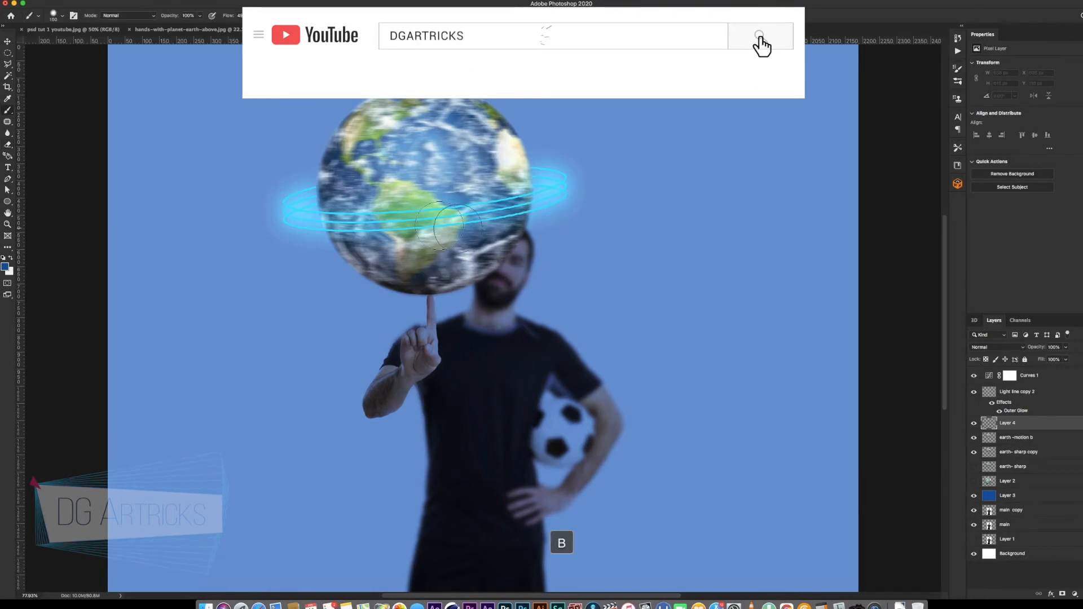
key(i)
click(5, 266)
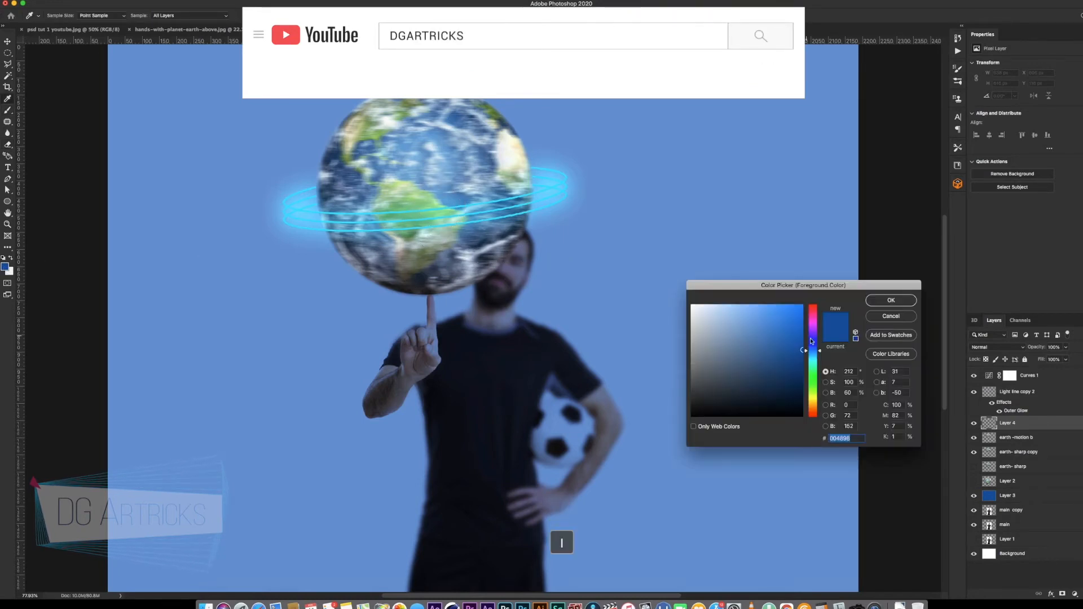
click(810, 356)
click(890, 300)
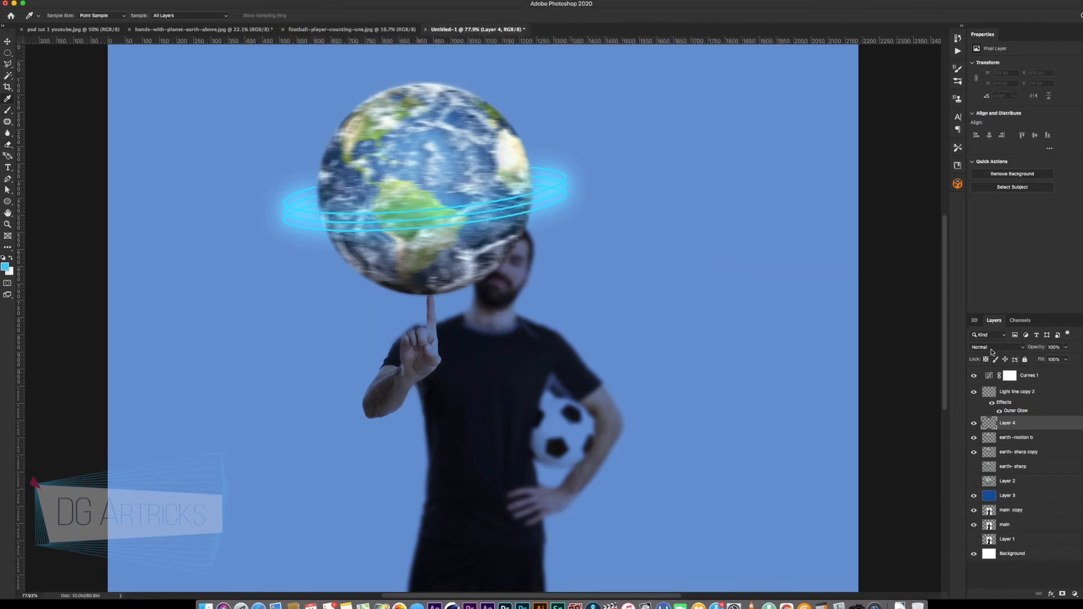
click(990, 347)
click(992, 445)
Step: Paint soft cyan light across the globe's ring area at 22% flow, limited to a selection of the globe
key(b)
click(468, 201)
key(super+z)
right_click(475, 200)
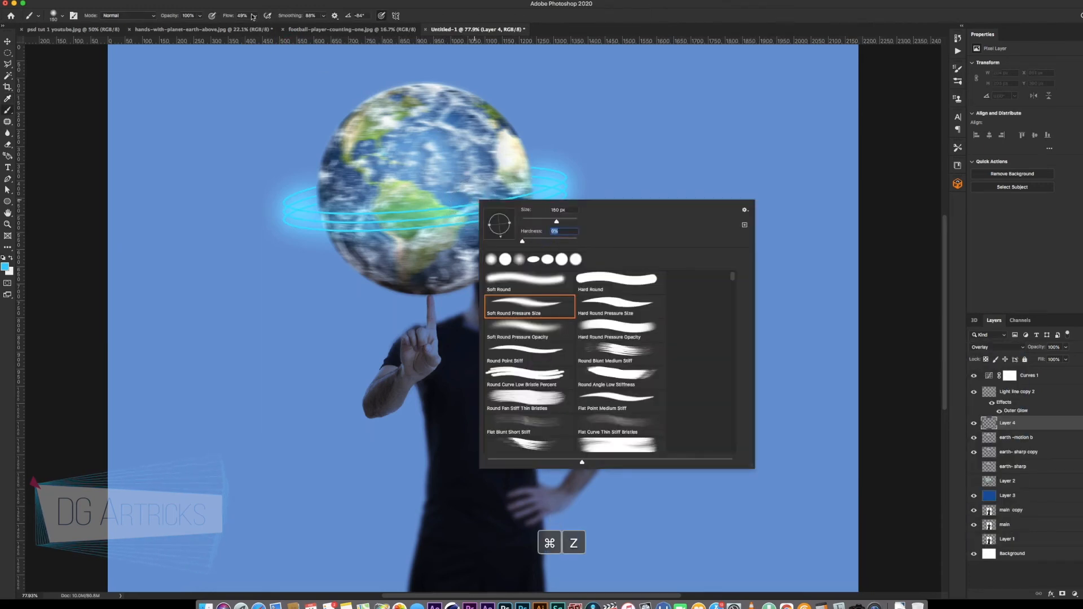
drag(254, 16, 244, 25)
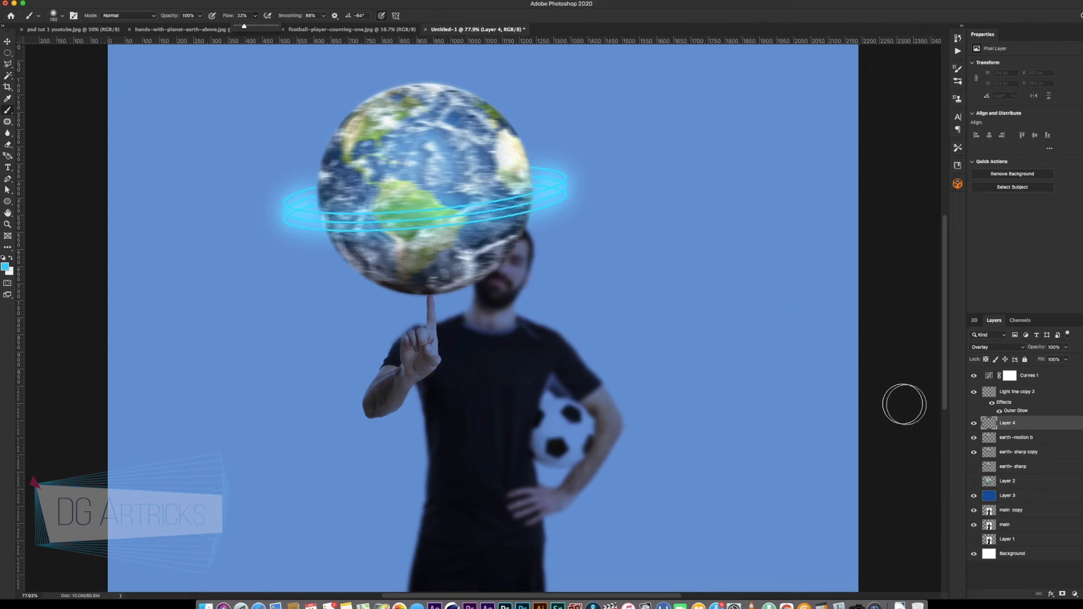
super+click(989, 438)
key(bracketright)
key(bracketright)
key(bracketright)
key(bracketright)
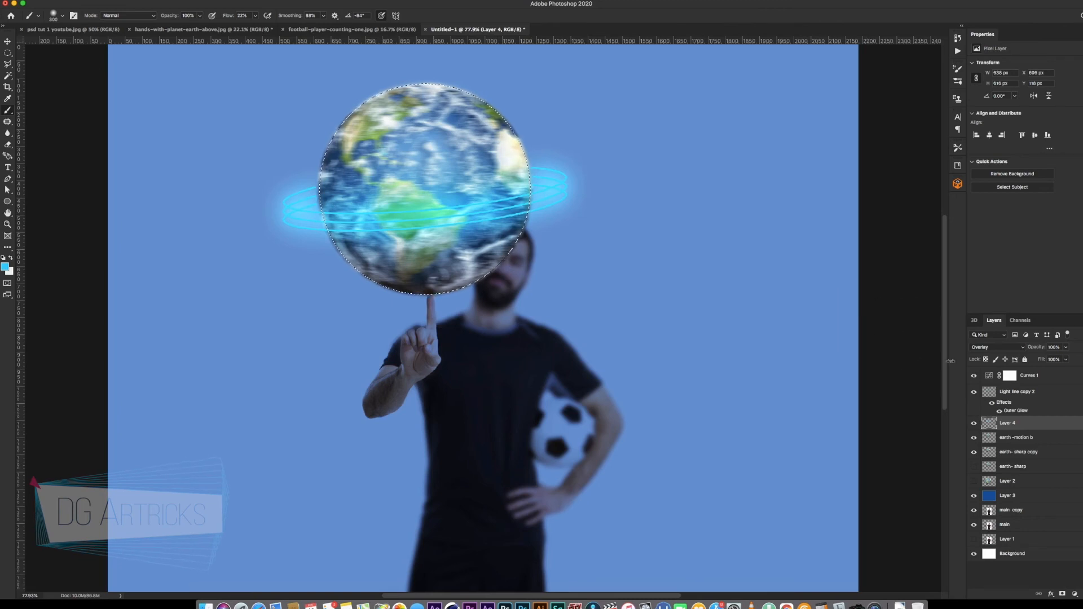
key(super+d)
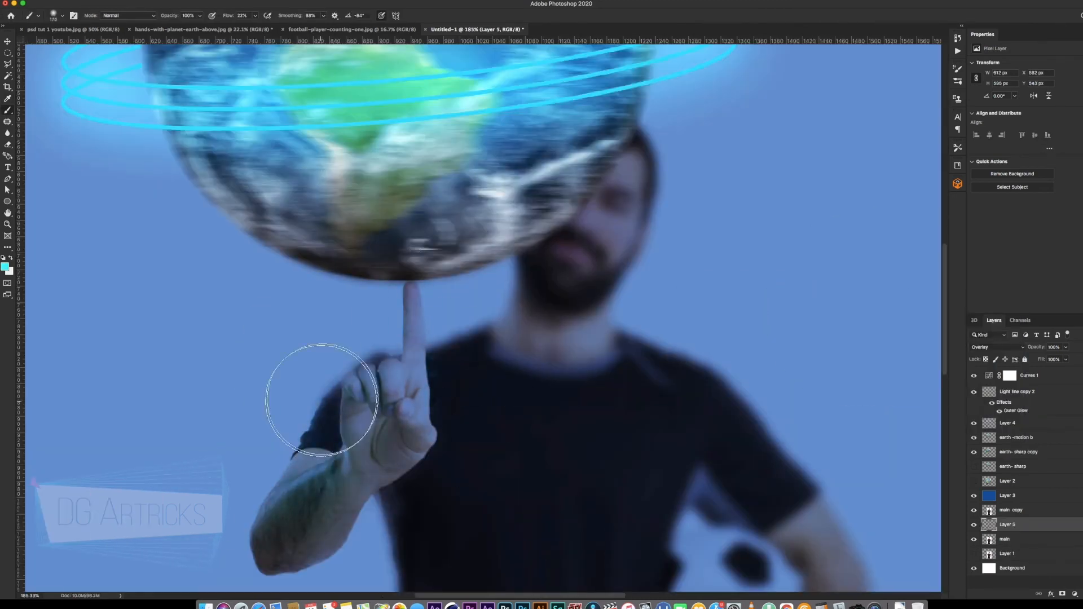
Step: Paint soft cyan light over the player's raised hand, arm and upper body on Layer 5
key(bracketright)
key(bracketright)
key(bracketright)
key(bracketright)
key(bracketright)
key(bracketright)
key(bracketleft)
key(bracketleft)
Step: Set Layer 3's opacity to about 75% and move Layer 5 directly above Layer 3
click(996, 347)
click(995, 347)
click(1015, 495)
click(1066, 348)
drag(1009, 510, 1010, 490)
Step: Erase the excess cyan light around the player's head, finger, hand and arm on Layer 5 with varying soft eraser sizes
key(e)
key(bracketright)
key(bracketright)
key(bracketright)
mouse_move(485, 269)
mouse_down()
mouse_move(479, 279)
mouse_move(404, 276)
mouse_move(437, 316)
mouse_up()
key(bracketleft)
scroll(438, 318, up, 5)
key(bracketleft)
key(bracketleft)
key(bracketleft)
key(bracketleft)
key(bracketleft)
key(bracketleft)
mouse_move(429, 361)
mouse_down()
mouse_move(411, 232)
mouse_move(443, 335)
mouse_up()
key(bracketright)
key(bracketright)
key(bracketleft)
key(bracketleft)
key(bracketleft)
key(bracketleft)
key(])
key(])
key(])
key(])
key(])
key(])
key(])
key(])
mouse_move(351, 376)
mouse_down()
mouse_move(356, 295)
mouse_move(318, 354)
mouse_move(269, 238)
mouse_move(476, 260)
mouse_move(357, 231)
mouse_move(182, 359)
mouse_move(196, 408)
mouse_move(142, 341)
mouse_up()
key([)
key([)
key([)
key([)
key(super+z)
drag(135, 386, 307, 201)
key([)
key([)
key([)
mouse_move(404, 224)
mouse_down()
mouse_move(355, 278)
mouse_move(256, 454)
mouse_move(229, 475)
mouse_up()
key(])
key(])
key(])
key(])
key(])
key(])
key(])
key(])
mouse_move(226, 479)
mouse_down()
mouse_move(267, 280)
mouse_move(246, 252)
mouse_up()
key([)
key([)
key([)
key([)
key([)
key([)
key(super+minus)
key(super+minus)
key(])
key(])
key(])
key(])
key(])
key(])
key(shift+1)
key(shift+1)
key([)
key([)
key([)
Step: Set Layer 5's opacity to 77%
key(super+minus)
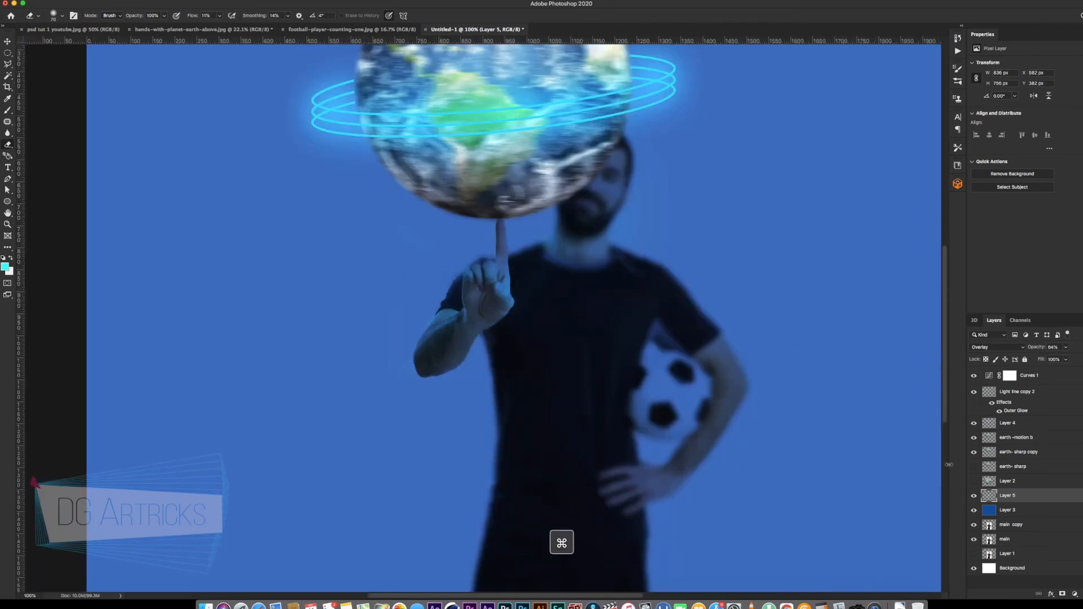
key(super+minus)
drag(1064, 351, 1076, 362)
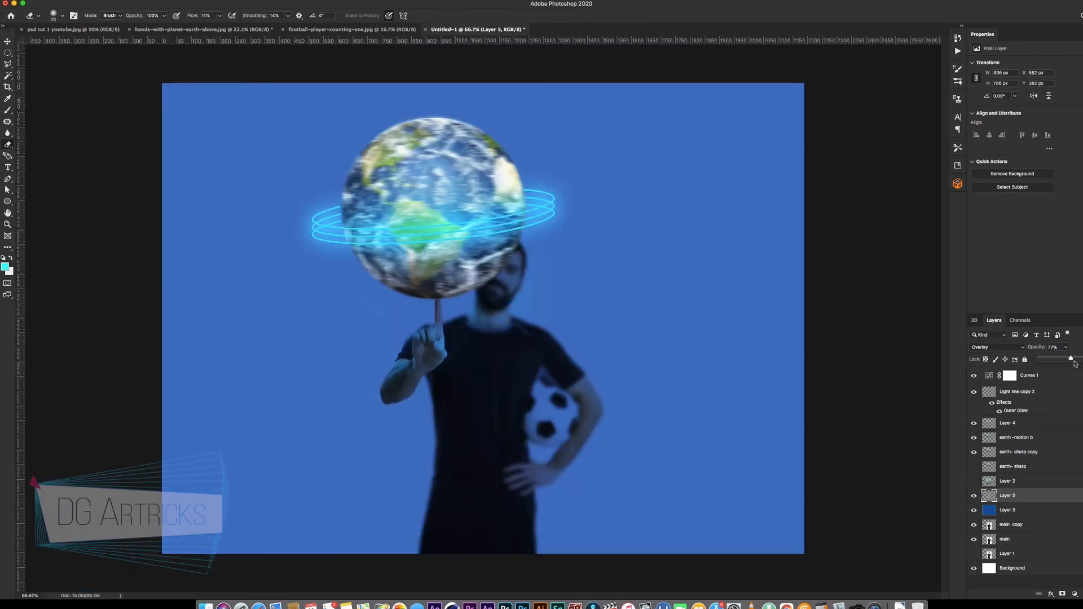
Step: Apply Curves to "earth -motion b", lowering the red channel from input 160 to output 140 and adjusting the blue channel
click(995, 440)
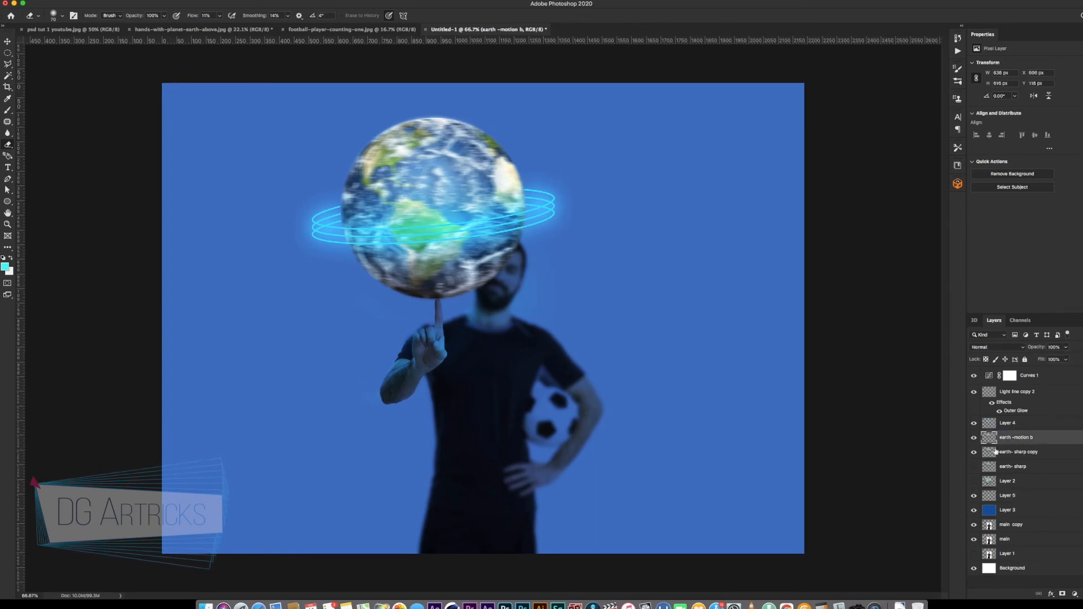
click(106, 1)
mouse_move(130, 15)
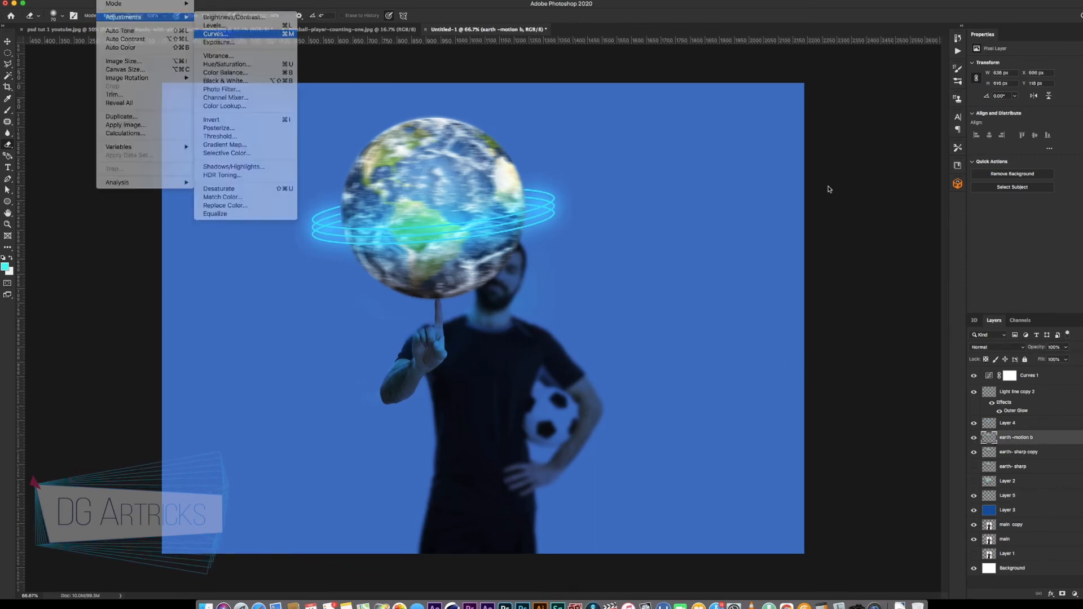
click(251, 36)
click(737, 211)
click(735, 220)
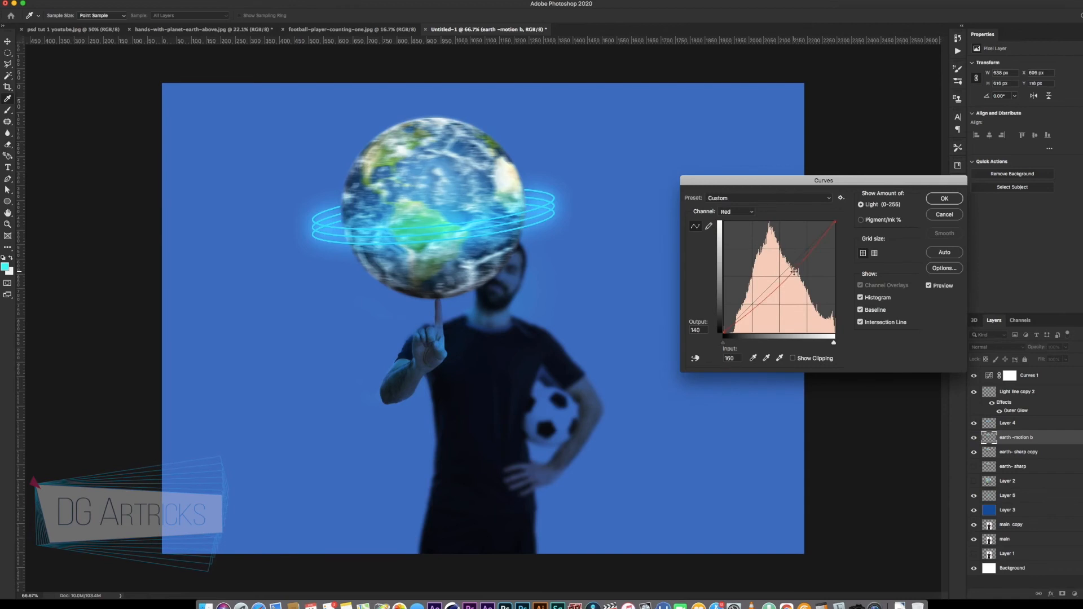
click(735, 212)
click(733, 228)
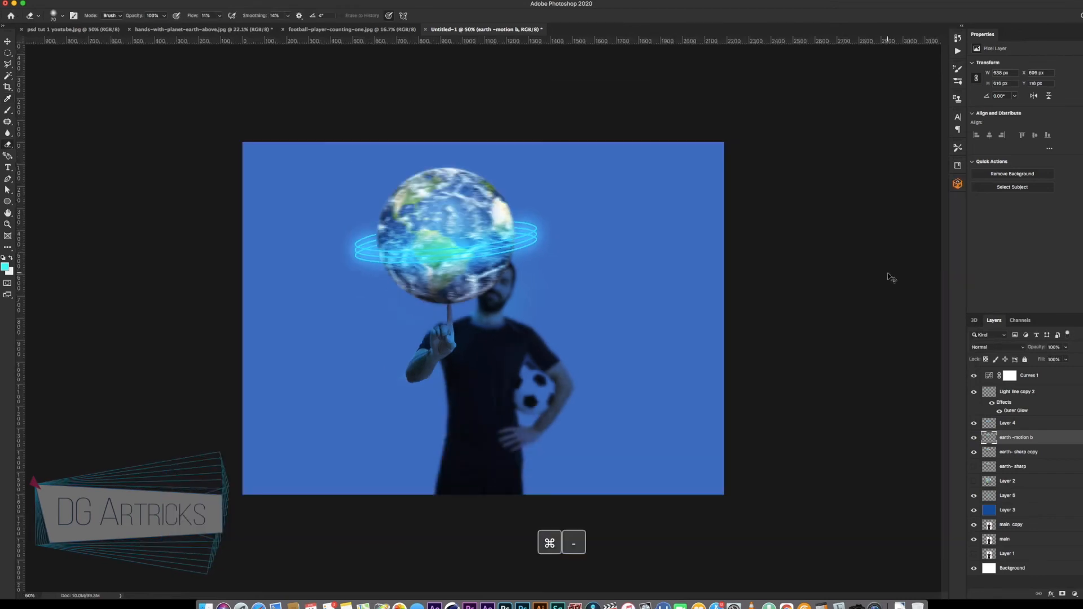
Step: Fine-tune the highlight and shadow points on the RGB curve of the Curves 1 adjustment layer
click(1035, 381)
drag(1075, 118, 1077, 120)
drag(1009, 186, 1008, 189)
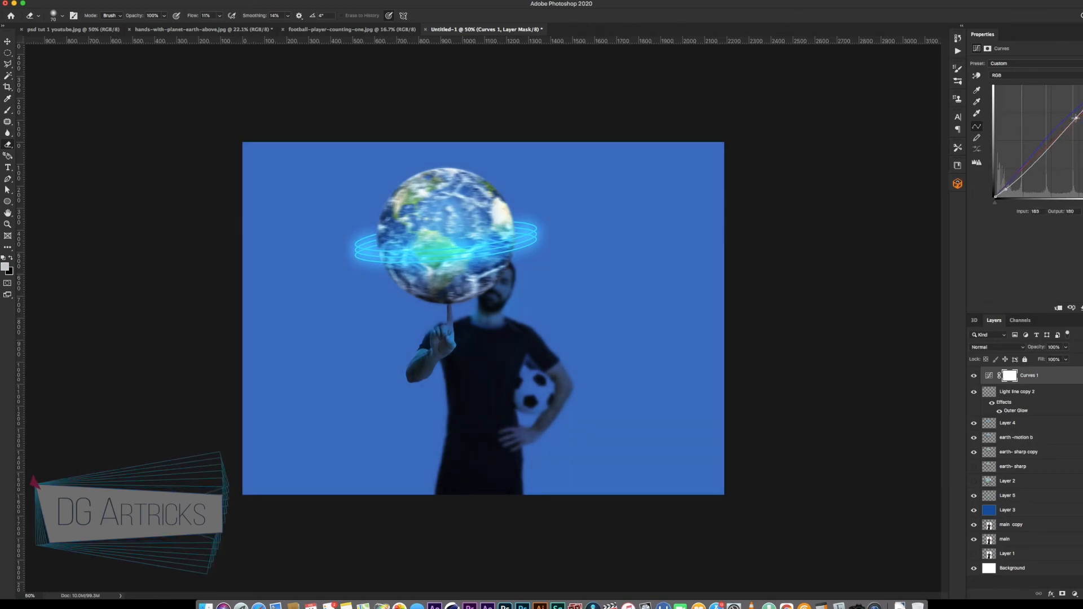
Step: Darken the midtones and shadows of "earth -motion b" with an RGB Curves adjustment, mapping input 34 to output 16
click(992, 427)
click(976, 439)
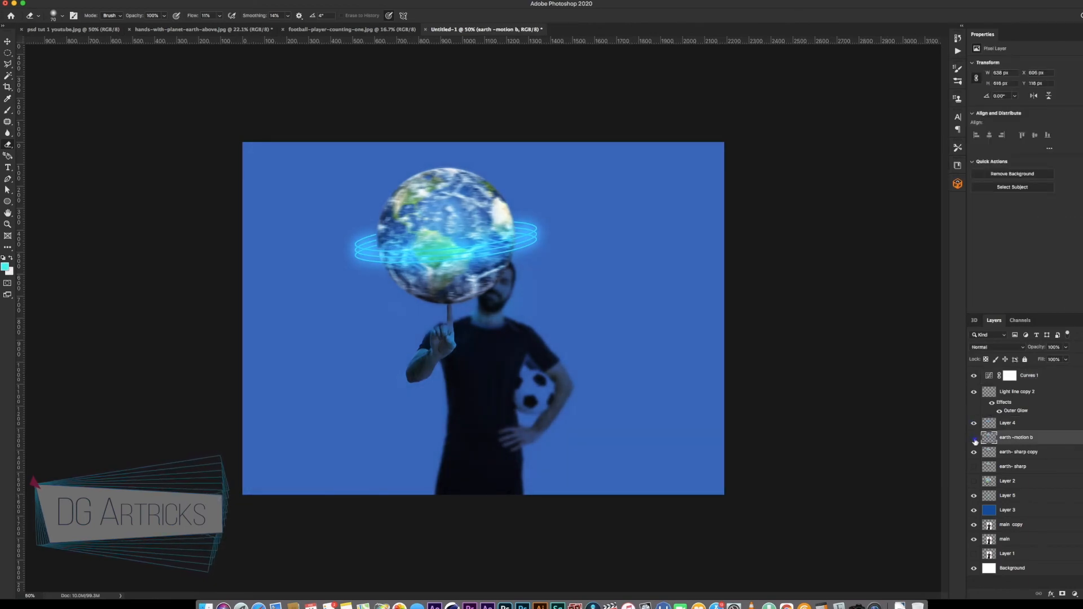
click(104, 2)
mouse_move(116, 17)
click(225, 34)
mouse_move(761, 295)
mouse_down()
mouse_move(770, 283)
mouse_move(764, 303)
mouse_up()
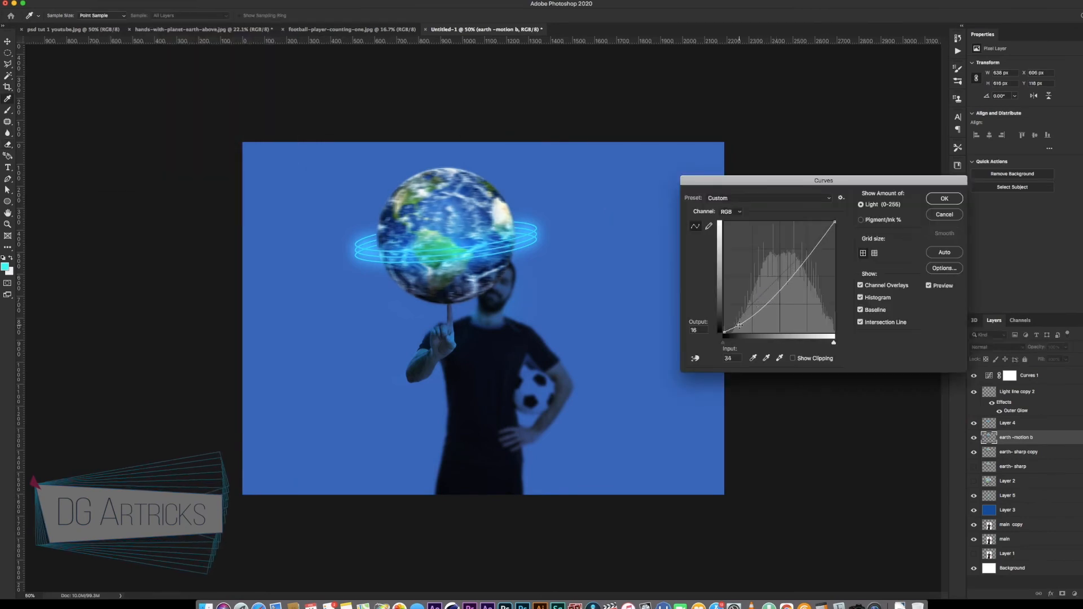
click(943, 199)
Step: Erase a soft highlight into Layer 3 behind the player's body using a large, narrow elliptical eraser with 0% hardness
key(e)
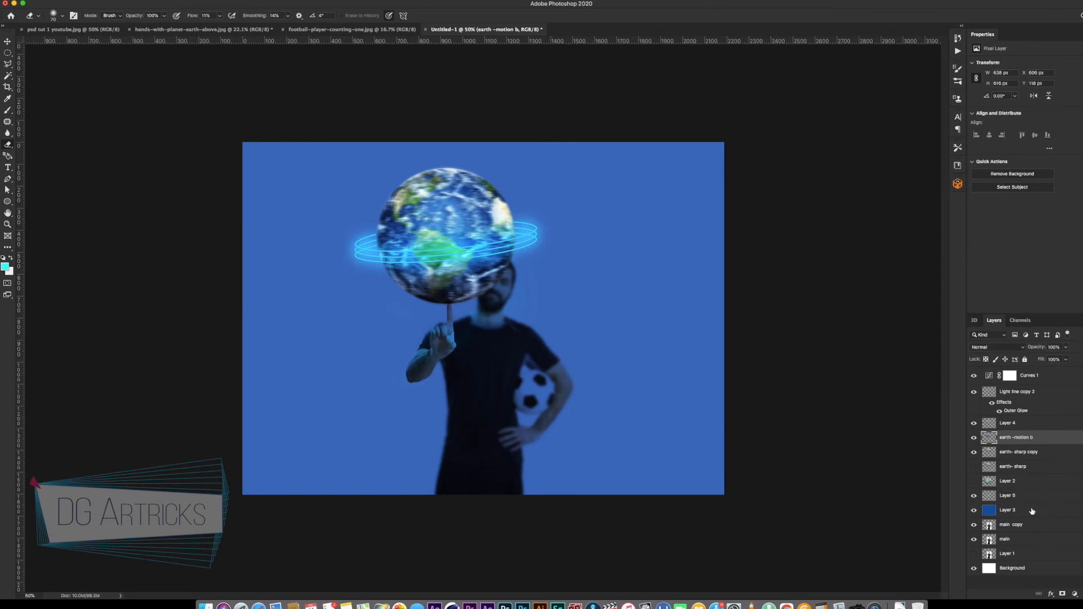
click(1031, 510)
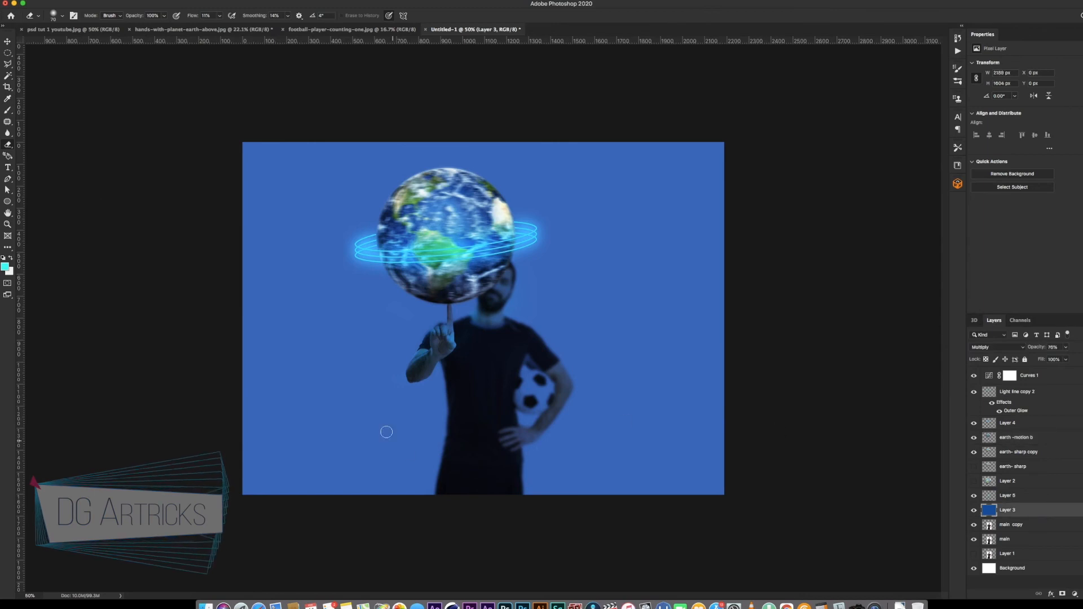
right_click(525, 320)
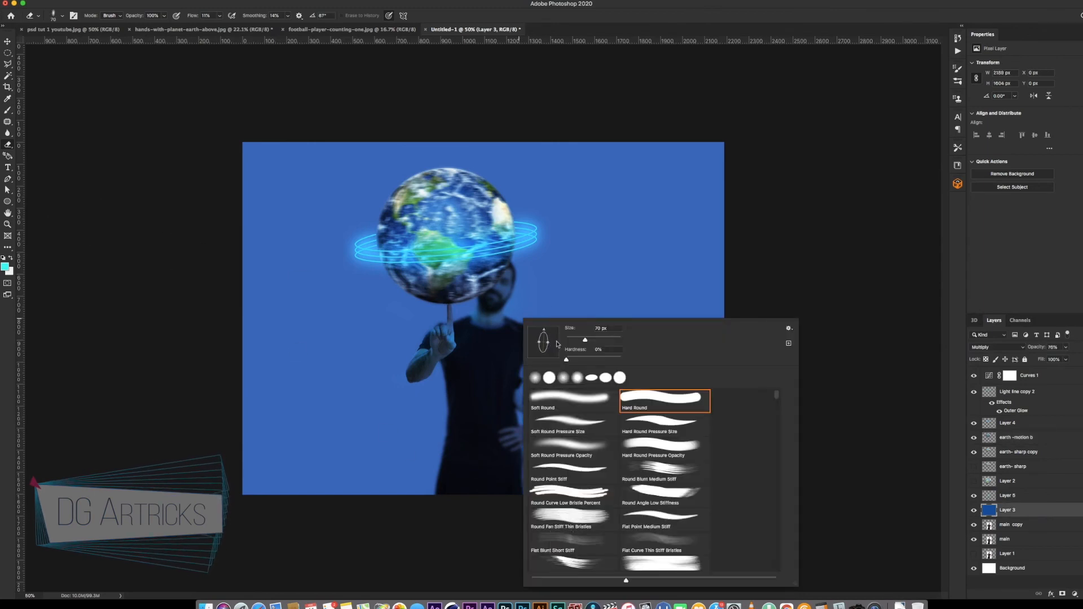
drag(620, 342, 619, 342)
click(476, 451)
key(bracketleft)
key(bracketleft)
key(bracketleft)
key(bracketleft)
key(bracketleft)
key(bracketleft)
key(bracketleft)
click(479, 423)
click(471, 402)
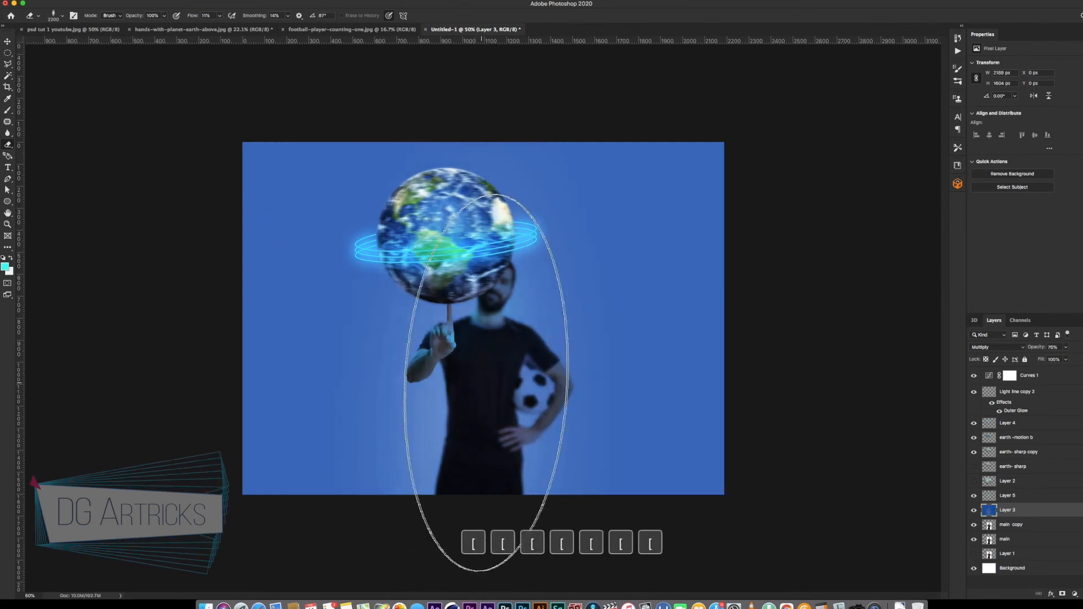
Step: Enlarge the soft eraser and widen the light area in Layer 3 around the player
key(bracketright)
key(bracketright)
key(bracketright)
key(bracketright)
key(bracketright)
click(486, 383)
key(bracketright)
key(bracketright)
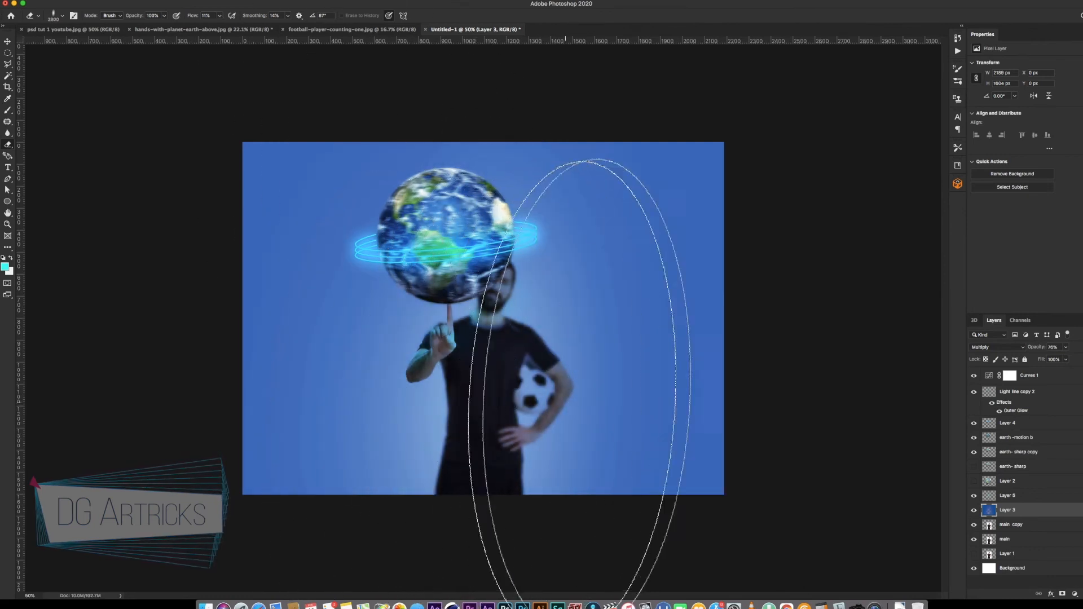
Step: Set Layer 3's opacity to 100% and erase more of its blue around the player and the globe
click(1066, 347)
drag(1064, 357, 1075, 358)
click(541, 364)
click(421, 306)
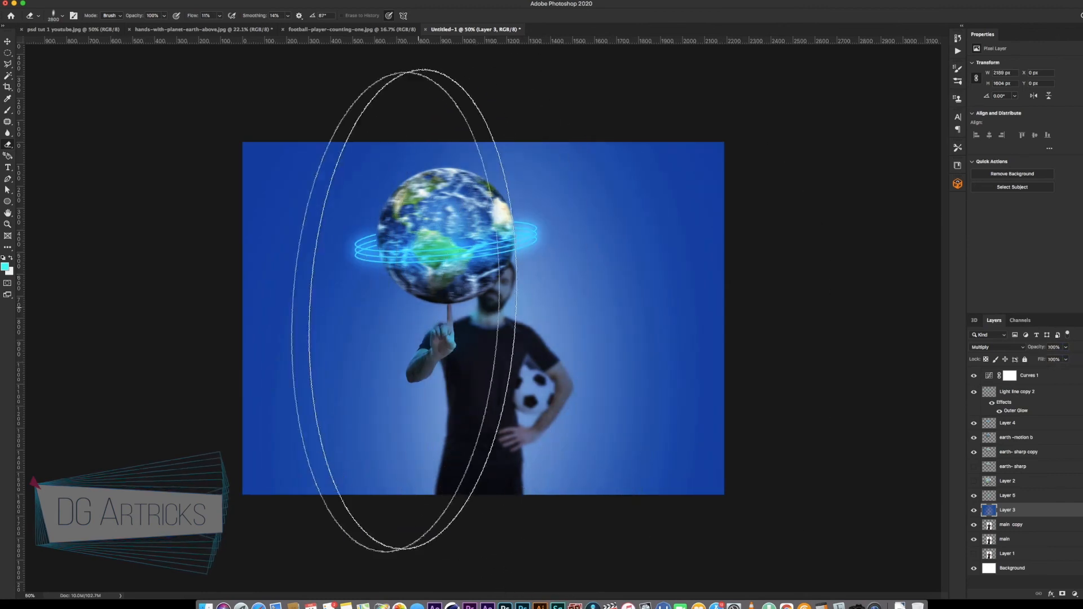
click(401, 328)
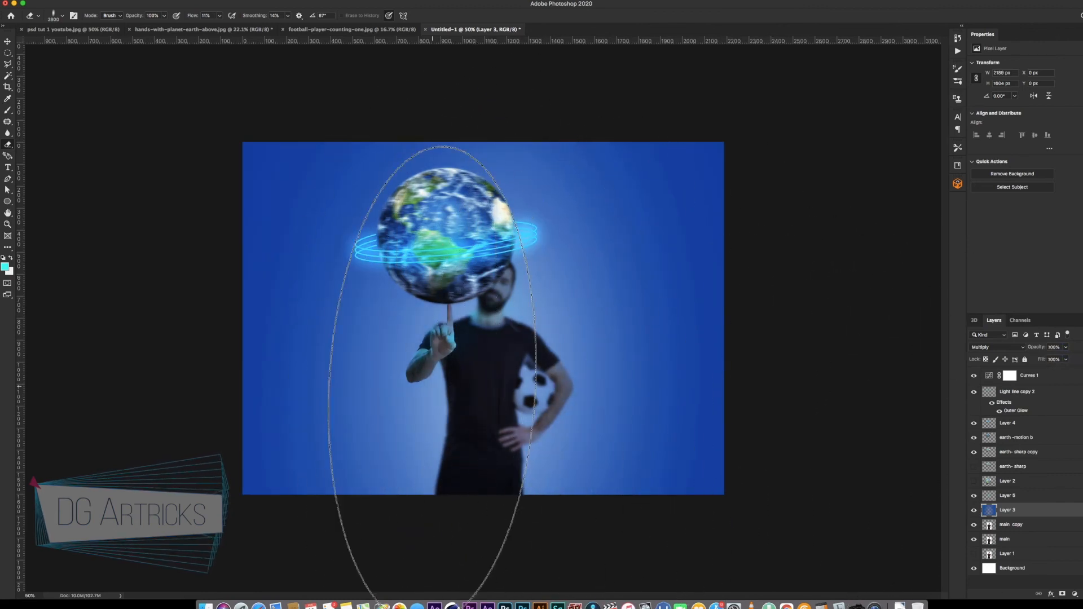
Step: Crop the canvas symmetrically on both sides to a portrait format about 1387 px wide, keeping the full height
key(c)
drag(723, 319, 636, 322)
key(Return)
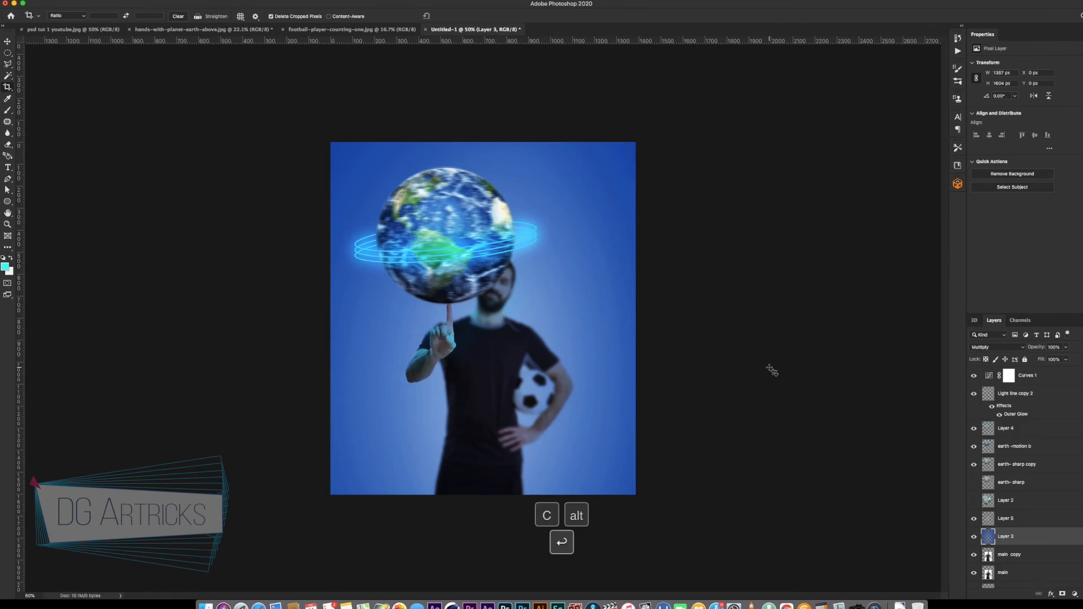
Step: Examine the cropped composite at several zoom levels, including full screen without the interface, and return to the standard workspace
scroll(711, 391, up, 1)
scroll(711, 391, up, 3)
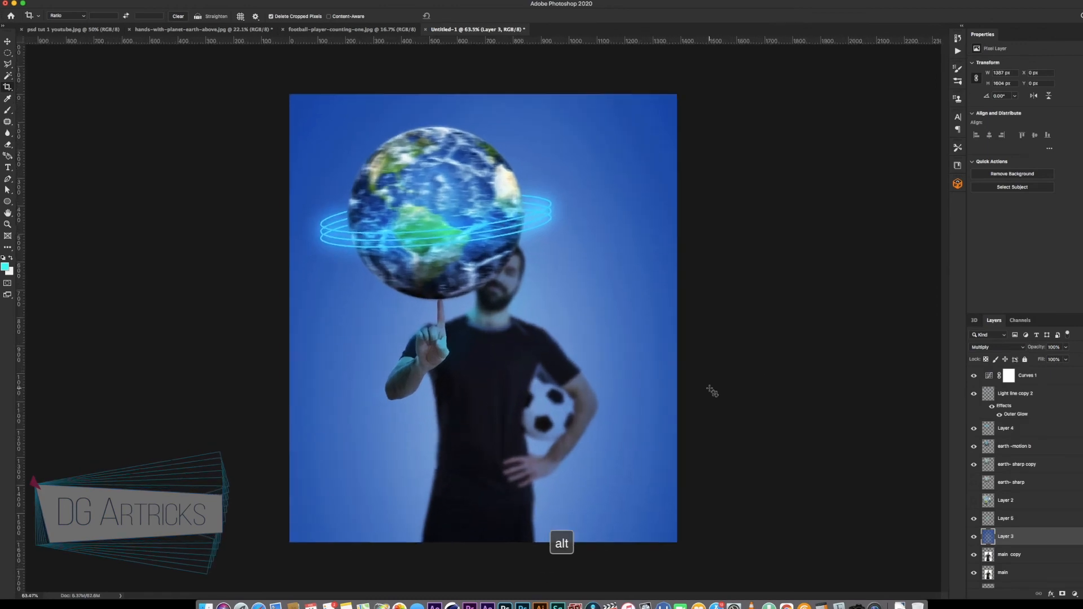
key(super+minus)
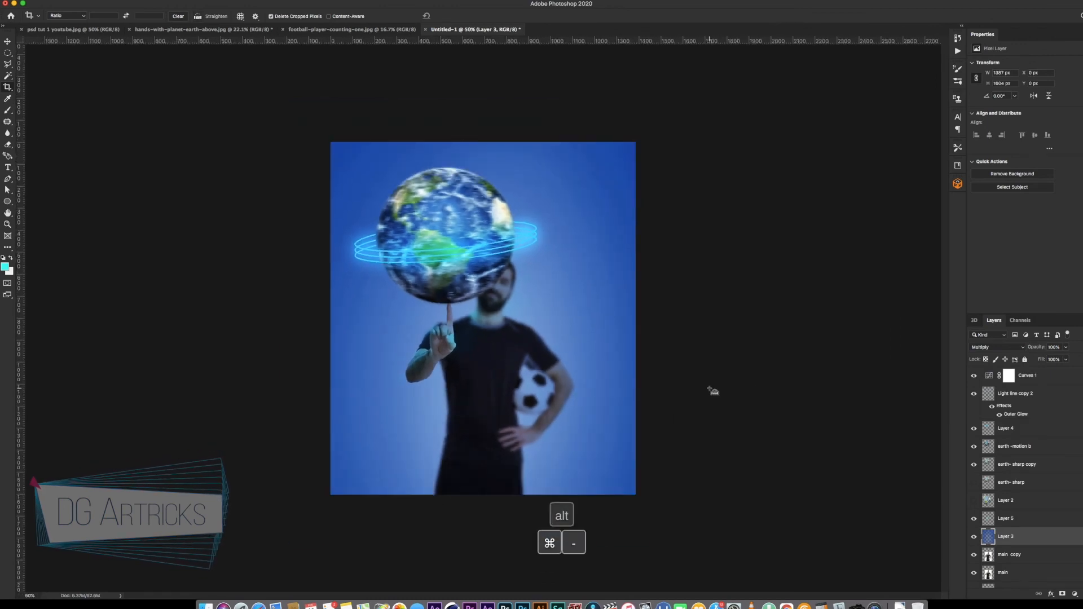
key(f)
key(f)
key(Tab)
key(Tab)
key(super+equal)
key(super+equal)
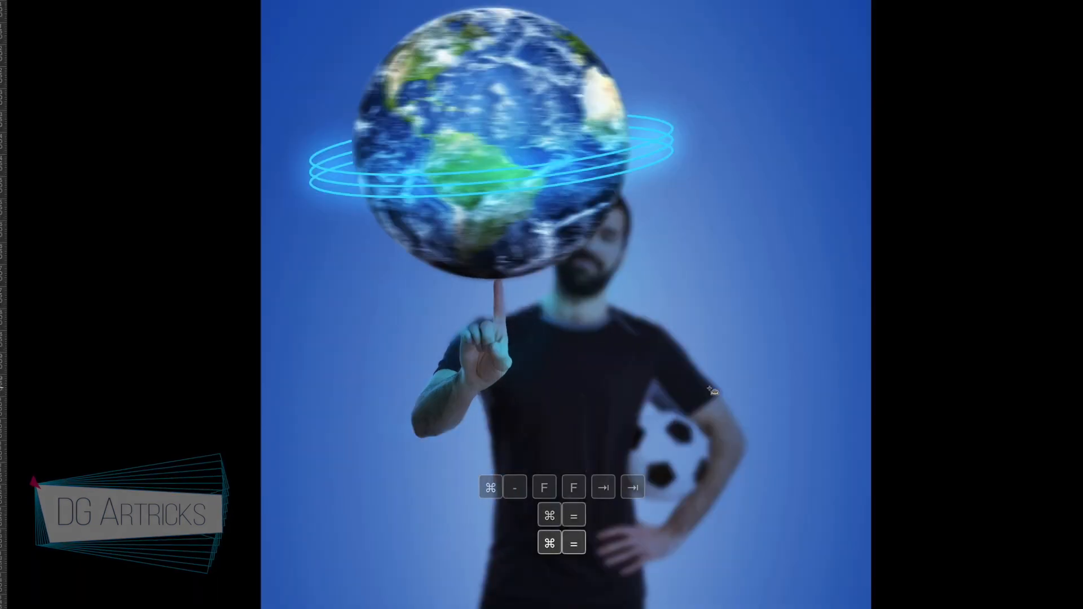
key(super+0)
key(super+minus)
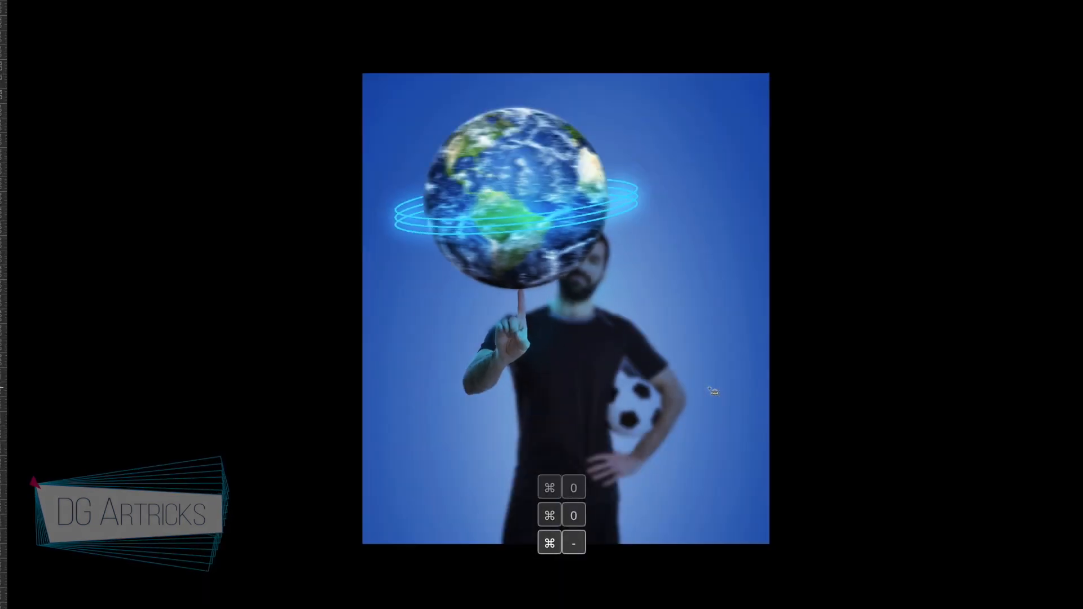
key(super+equal)
key(super+equal)
key(super+minus)
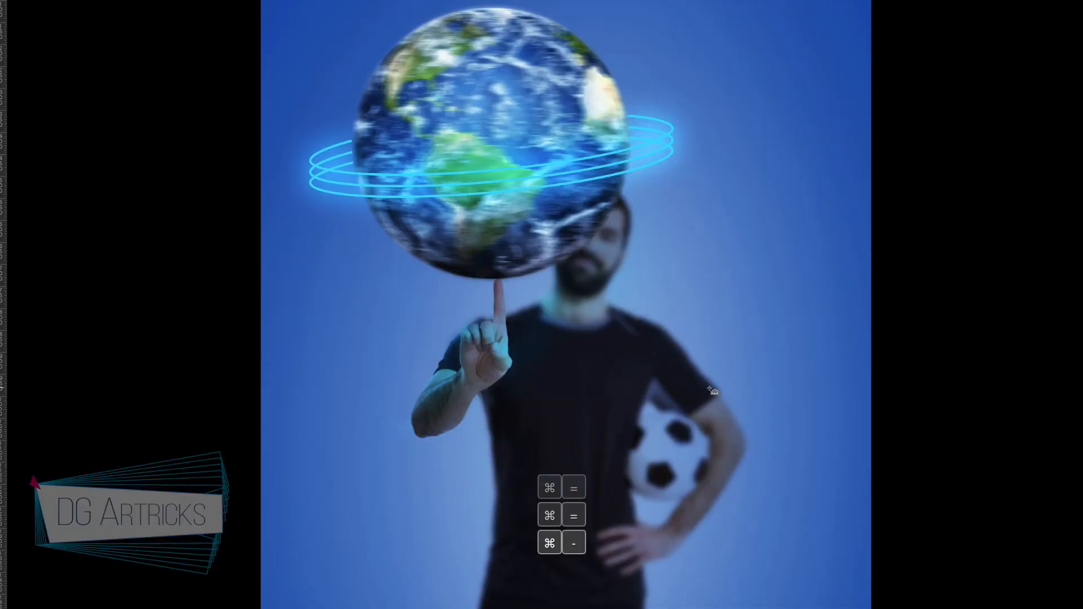
key(super+minus)
key(super+minus)
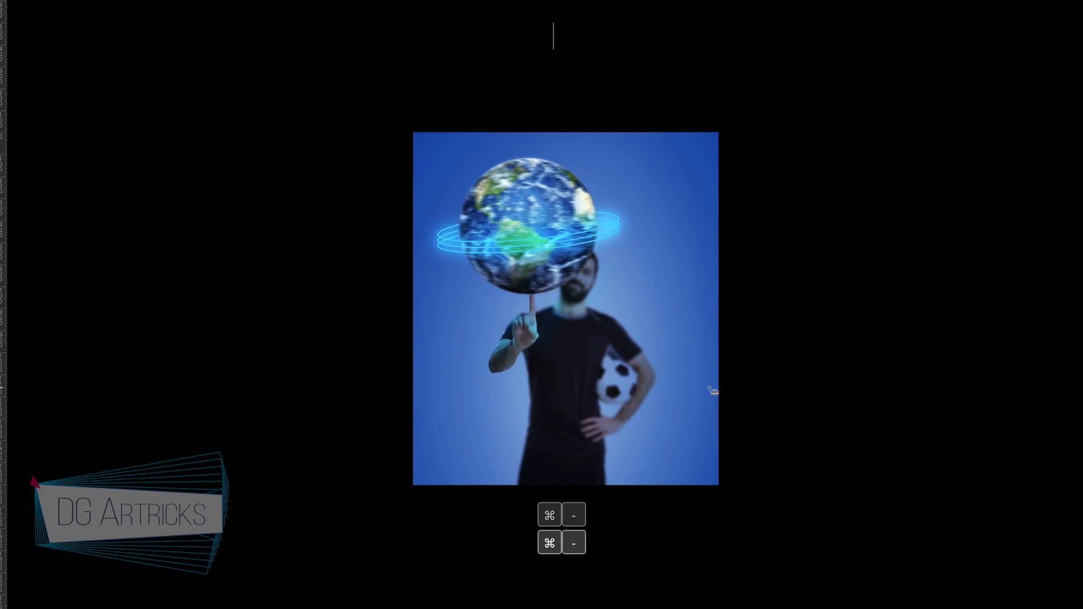
key(f)
key(f)
key(f)
key(f)
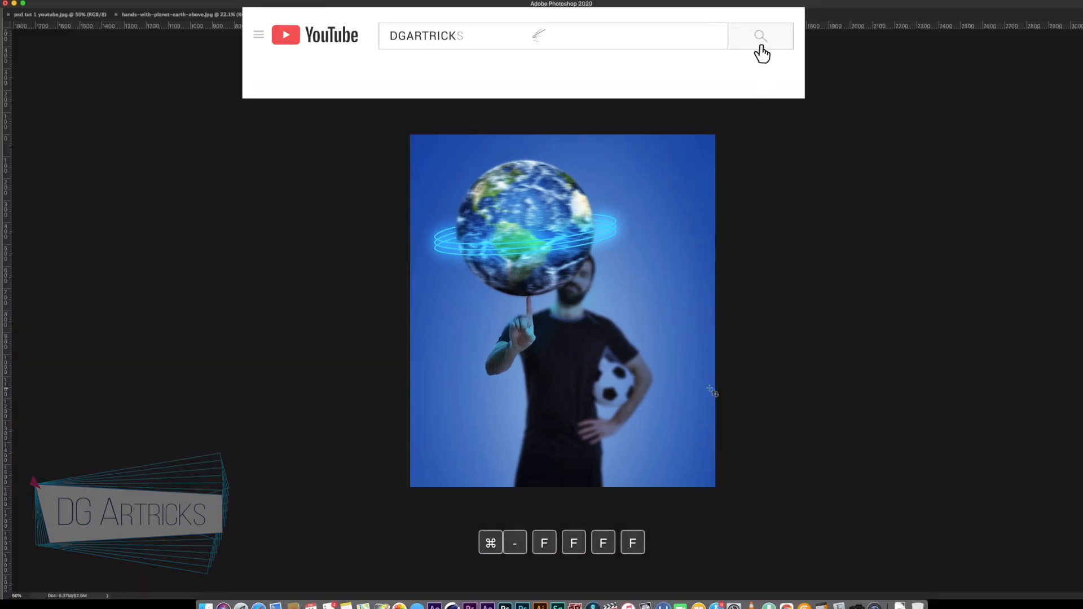
key(Tab)
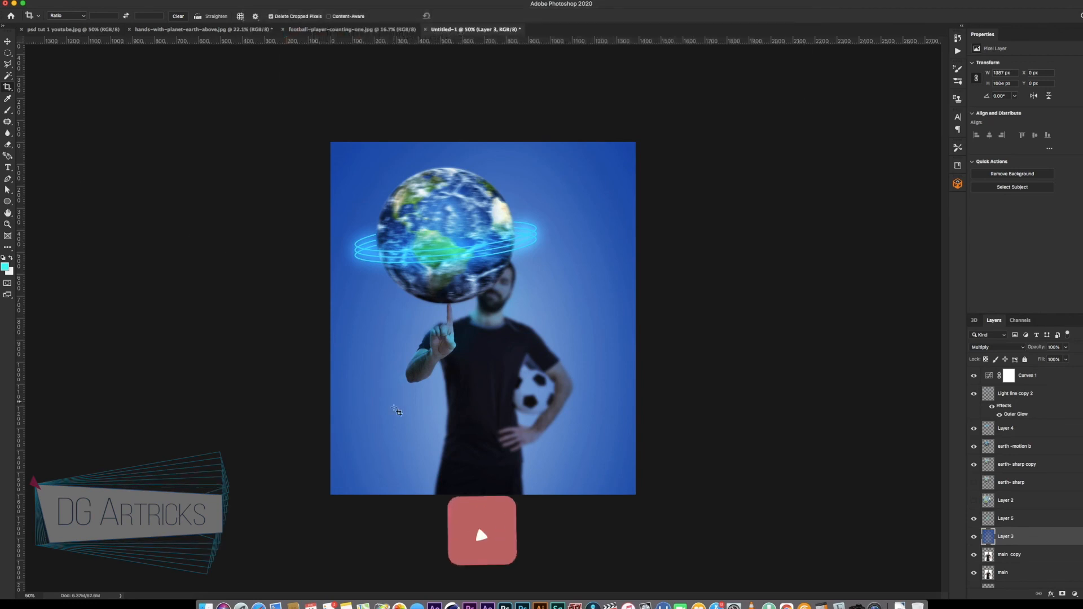
Step: Switch to the Type tool
key(t)
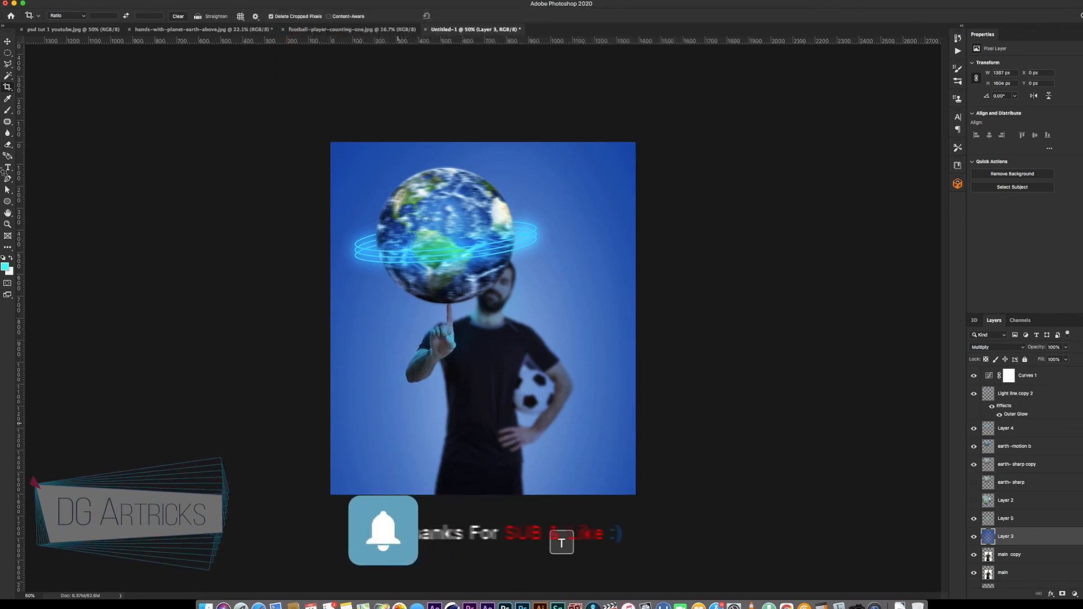
key(t)
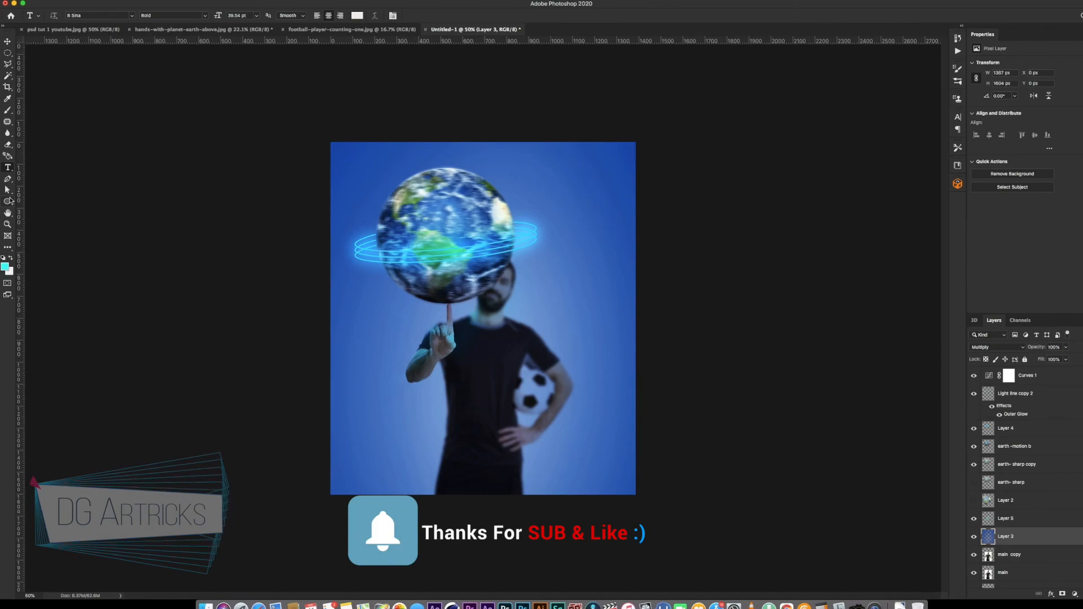